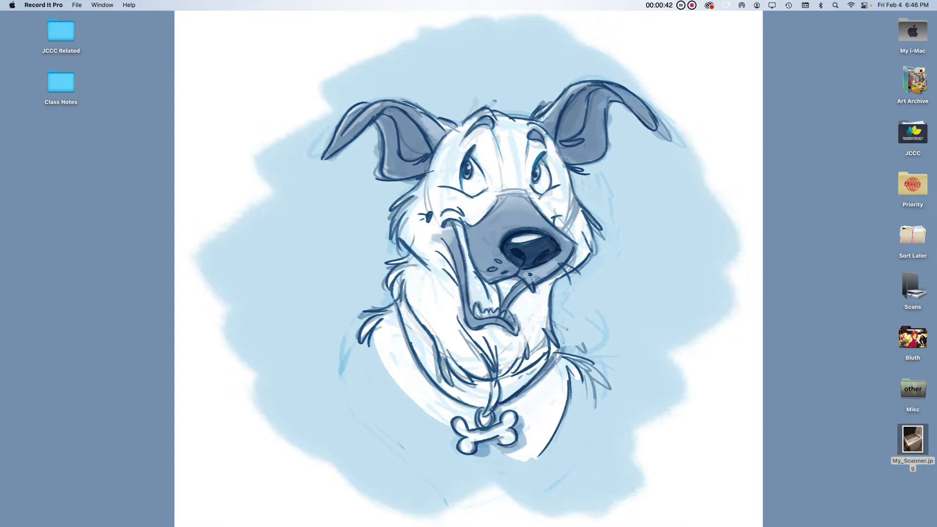
Restore Chrome and open the Harmony 21 page at its Essentials, Advanced and Premium descriptions
left_click(836, 508)
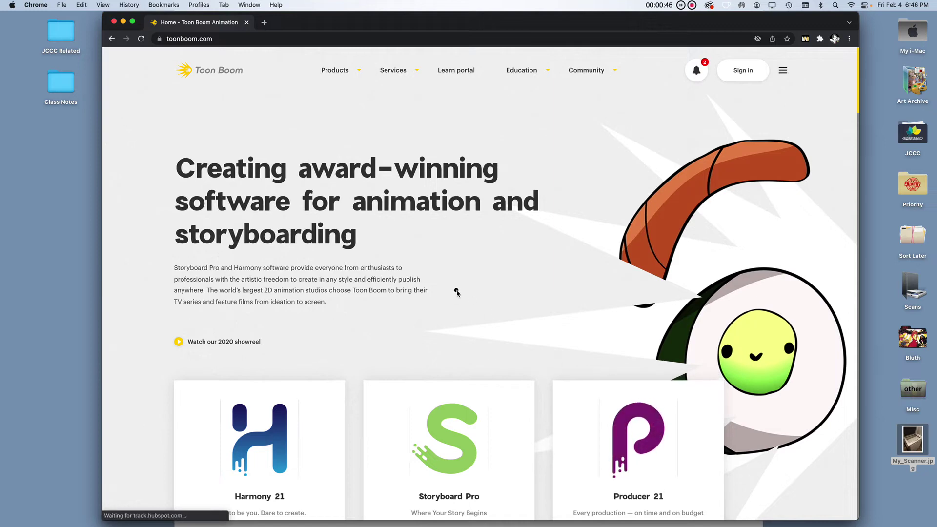
scroll(456, 292, "down", 3)
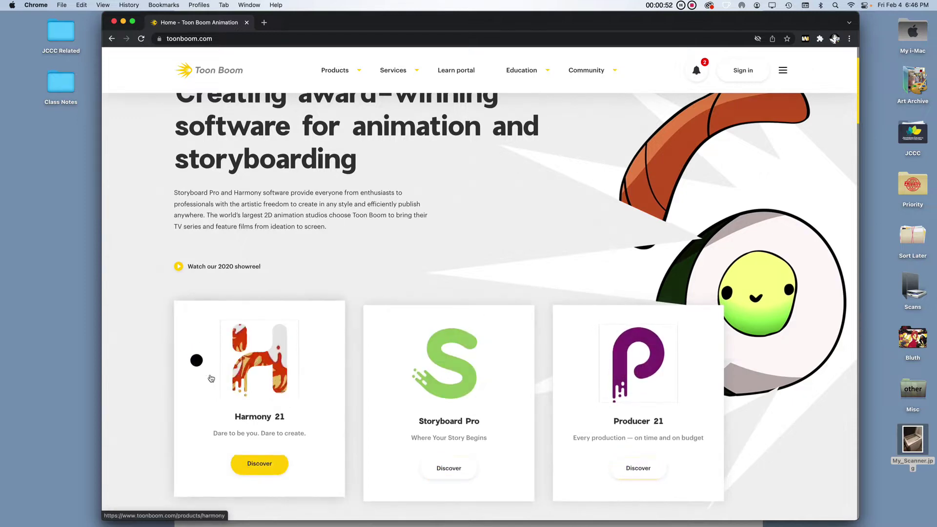
left_click(255, 463)
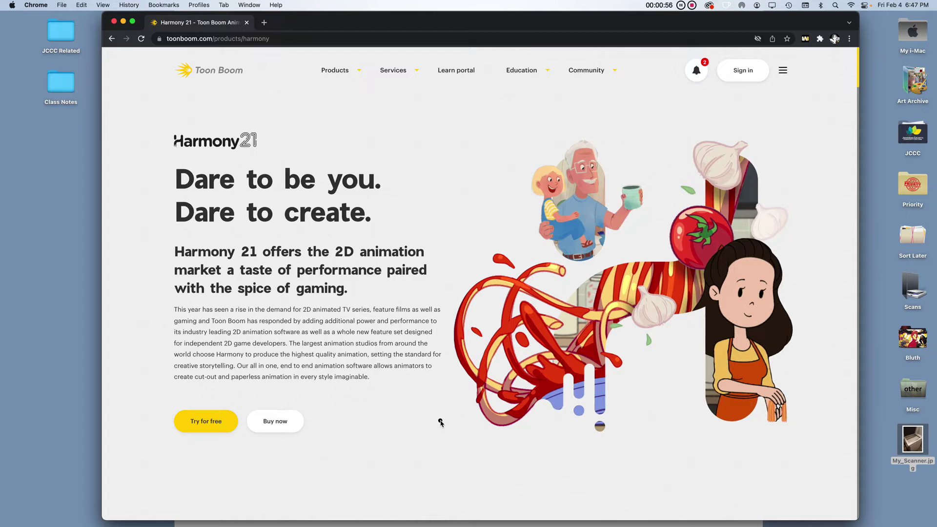
scroll(438, 416, "down", 6)
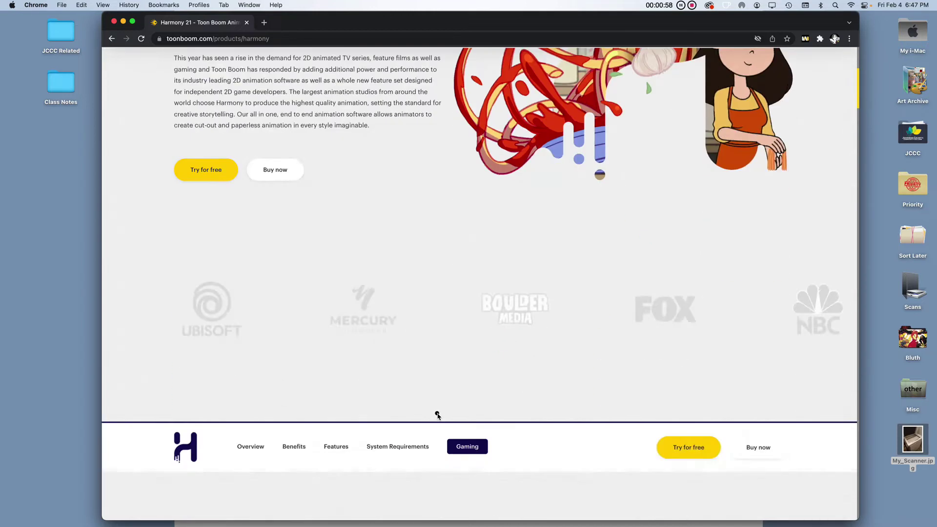
scroll(438, 416, "down", 15)
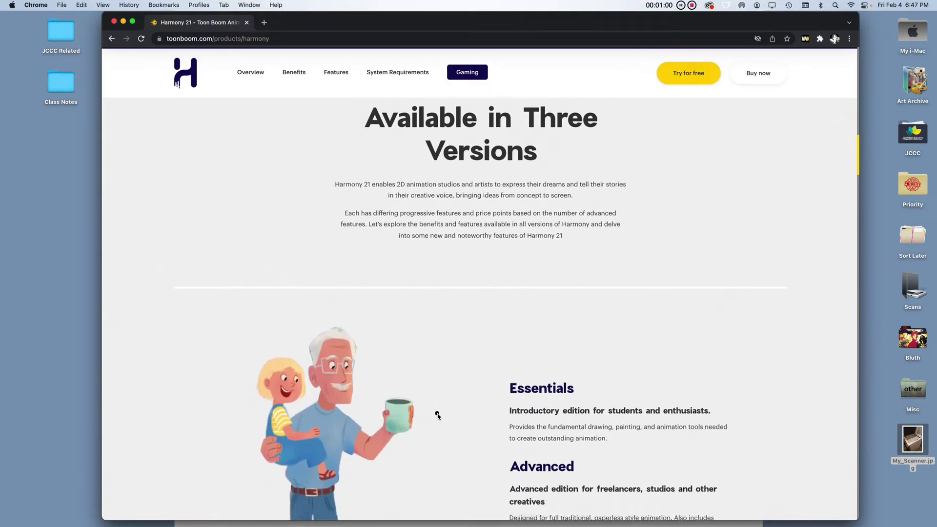
scroll(438, 416, "down", 4)
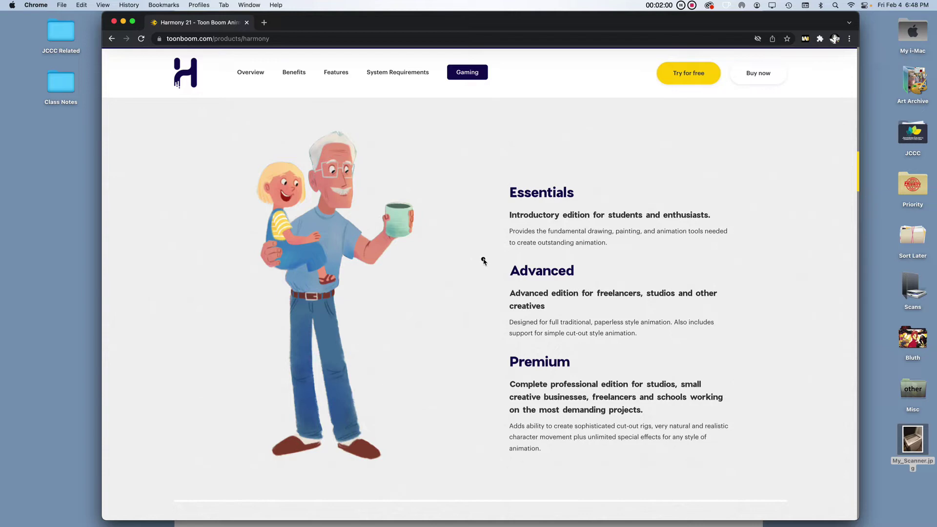
Jump to the Harmony 21 pricing section via Try for free and scroll to the footer
scroll(483, 260, "up", 10)
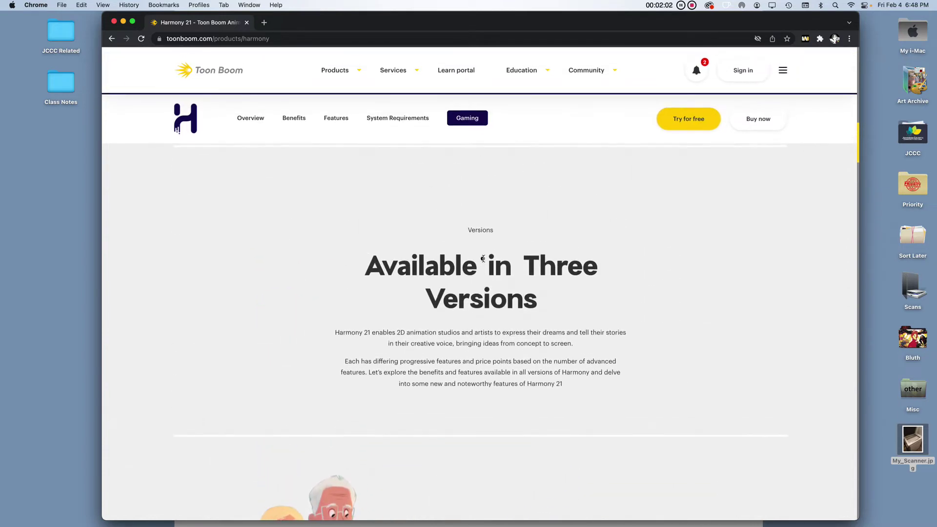
scroll(483, 258, "up", 15)
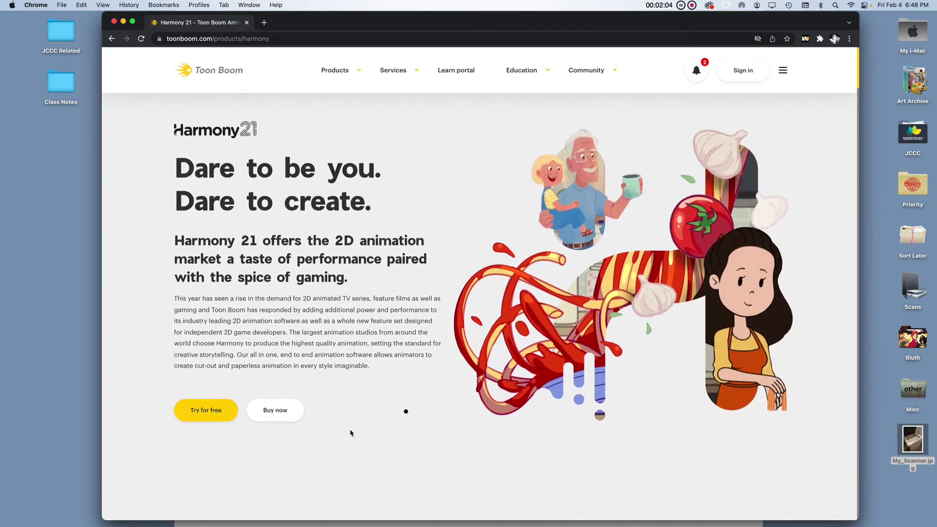
left_click(224, 408)
scroll(224, 408, "down", 7)
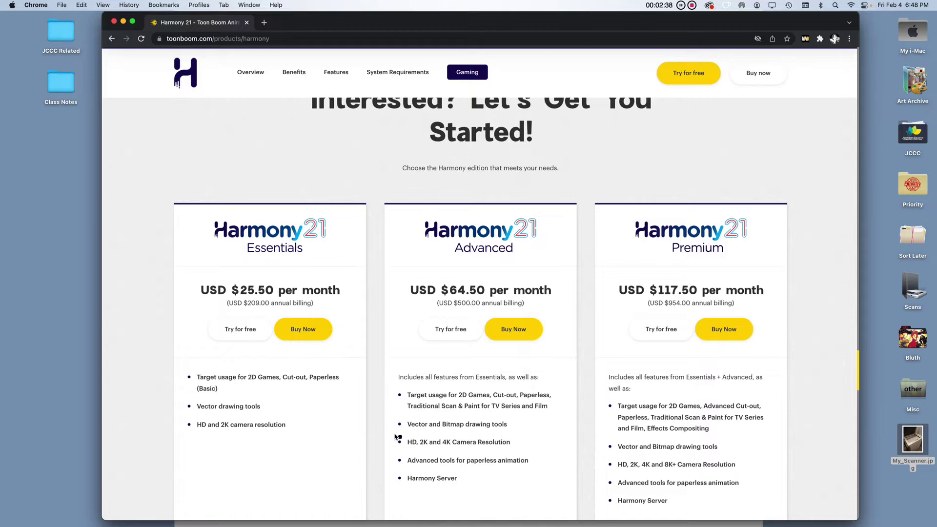
scroll(389, 419, "down", 20)
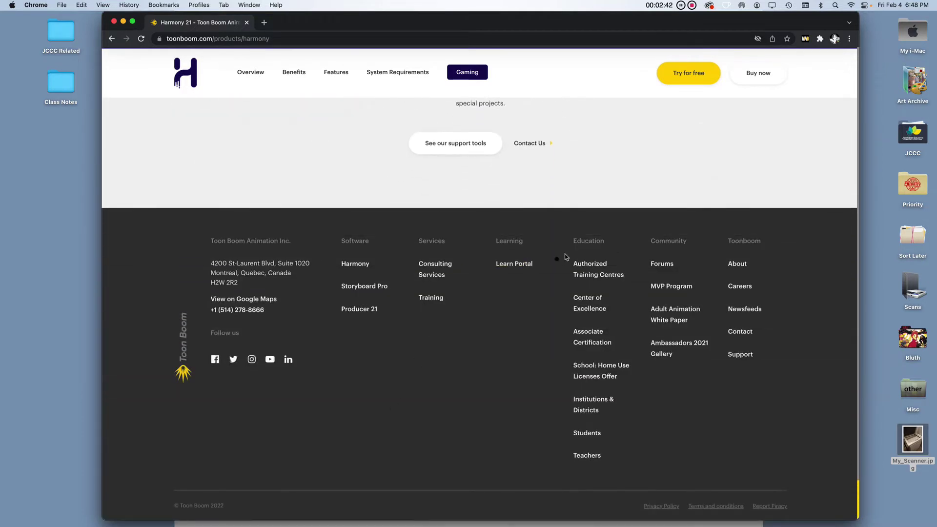
Open the Students page and scroll to its Our products section with Harmony 21 discounts
left_click(580, 435)
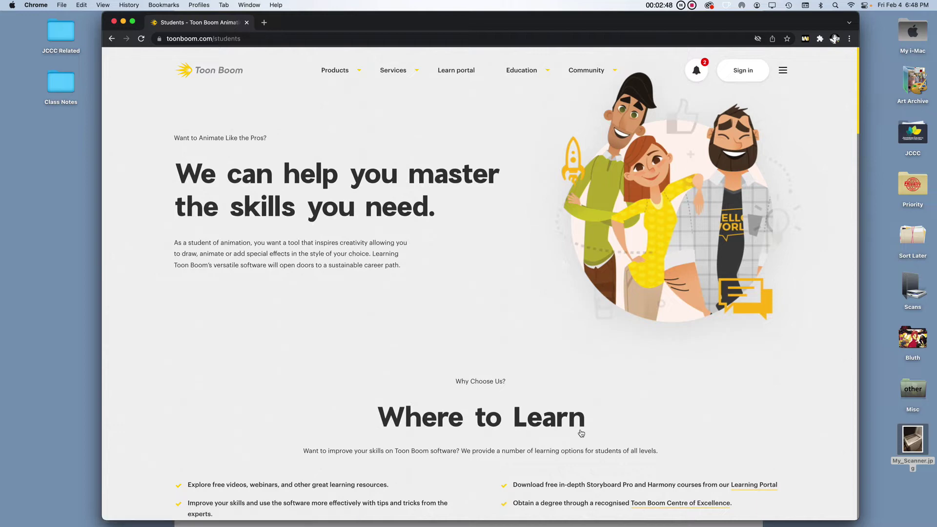
scroll(581, 434, "down", 4)
scroll(579, 433, "down", 8)
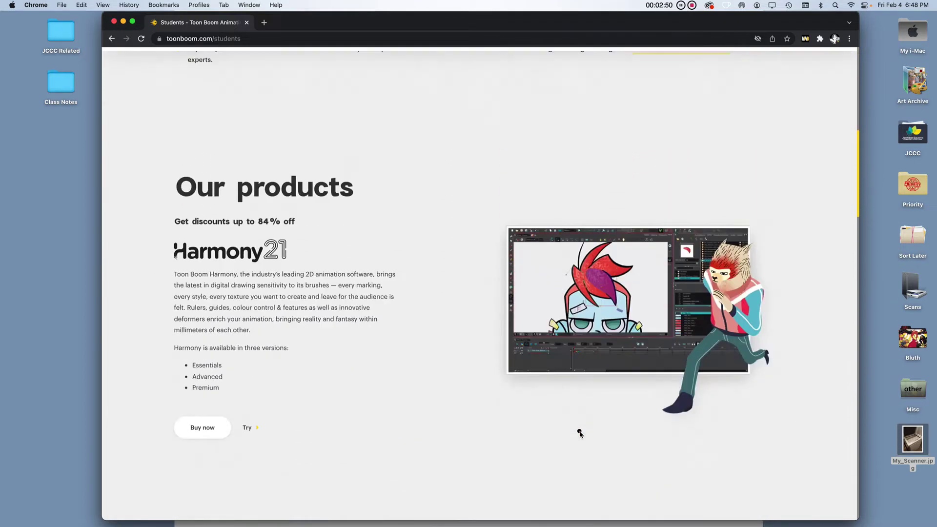
scroll(579, 432, "up", 2)
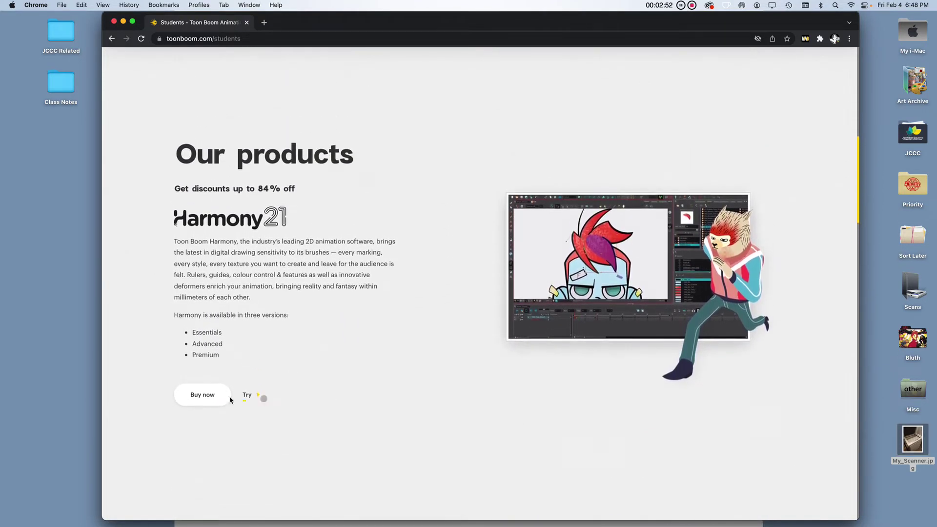
Open the student licence store in a new tab, switch prices to Monthly, then return to Students
left_click(209, 395)
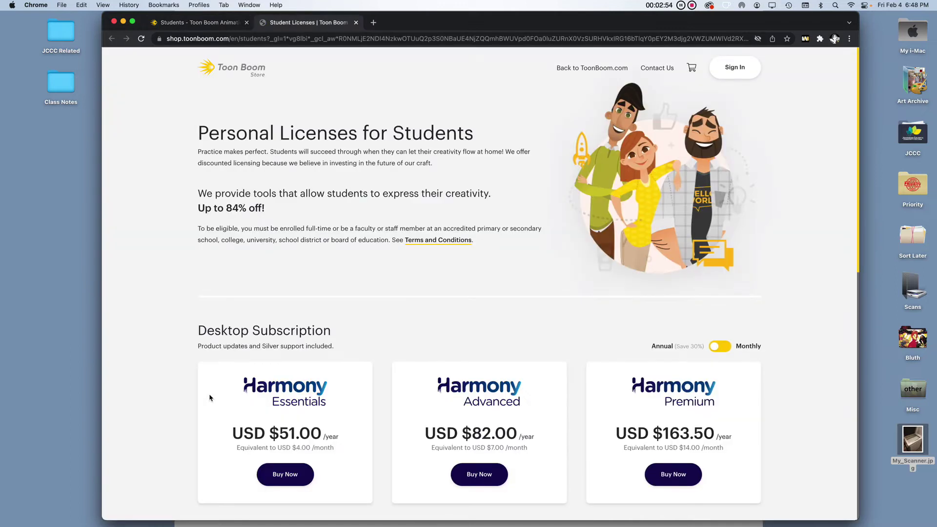
scroll(210, 398, "down", 1)
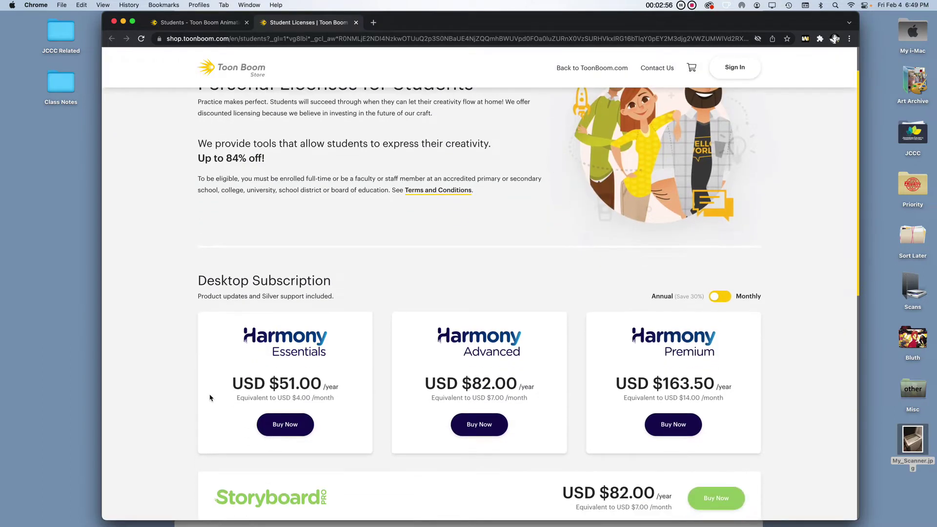
left_click(727, 298)
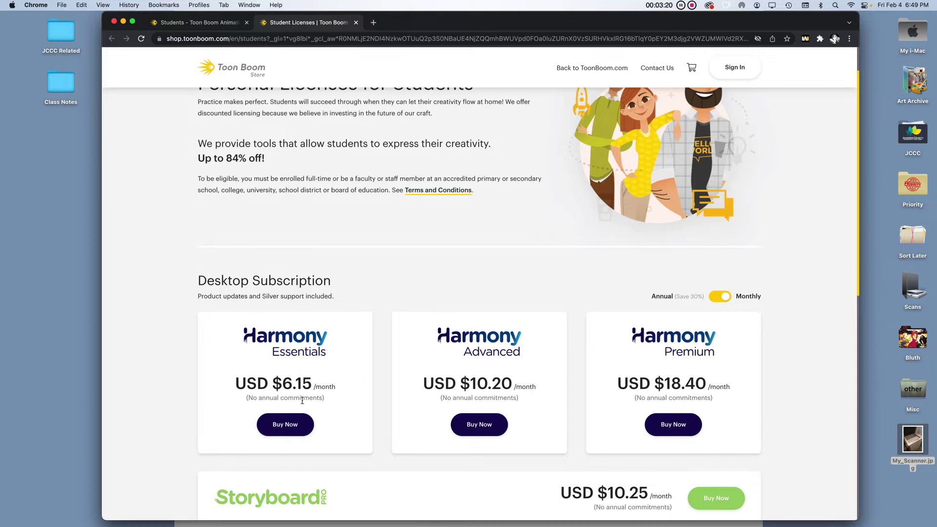
left_click(217, 27)
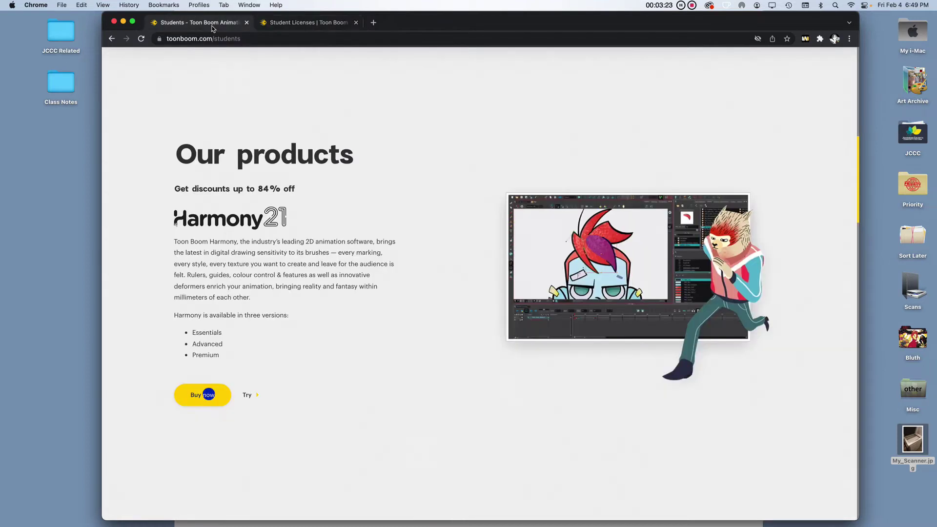
Minimize Chrome and launch Harmony 21 Essentials from the Dock
left_click(122, 22)
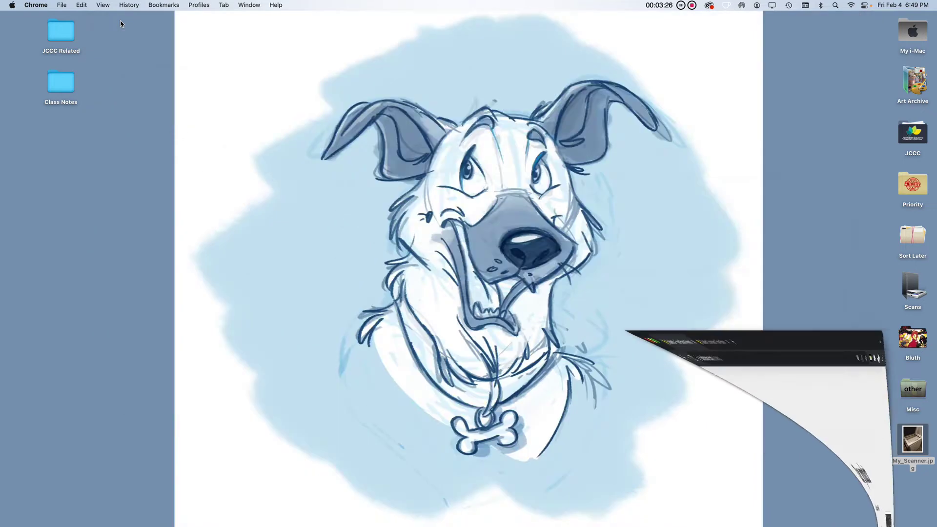
mouse_move(324, 517)
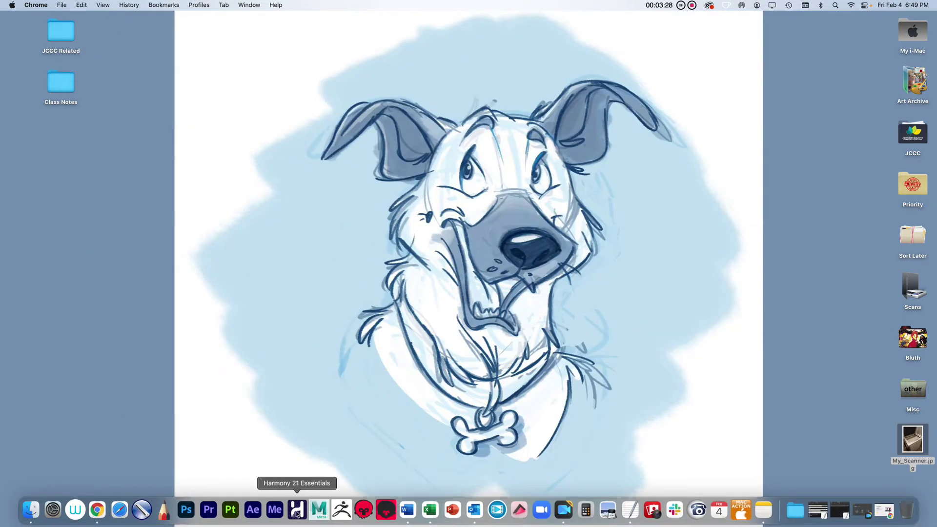
left_click(296, 512)
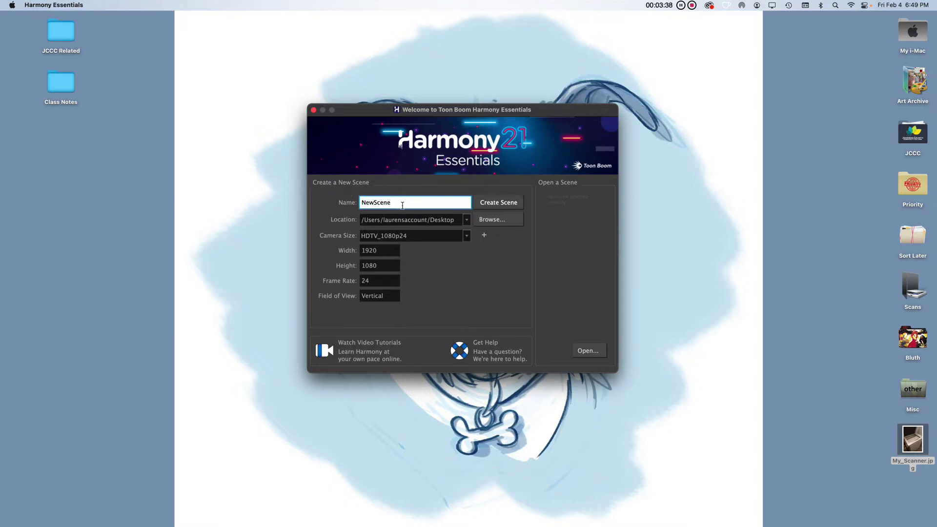
Create the Ball_Bounce scene with the HDTV_720p24 camera size
type("Ball_Bounce")
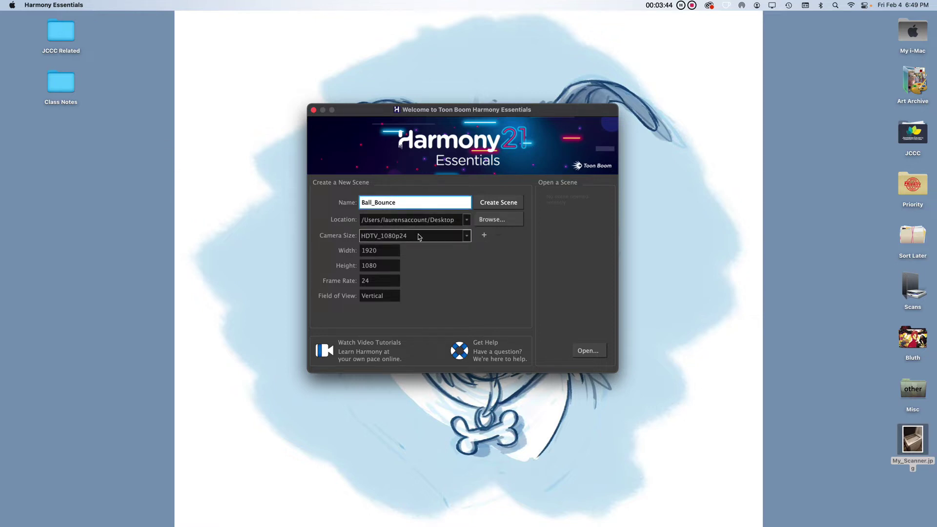
left_click(466, 238)
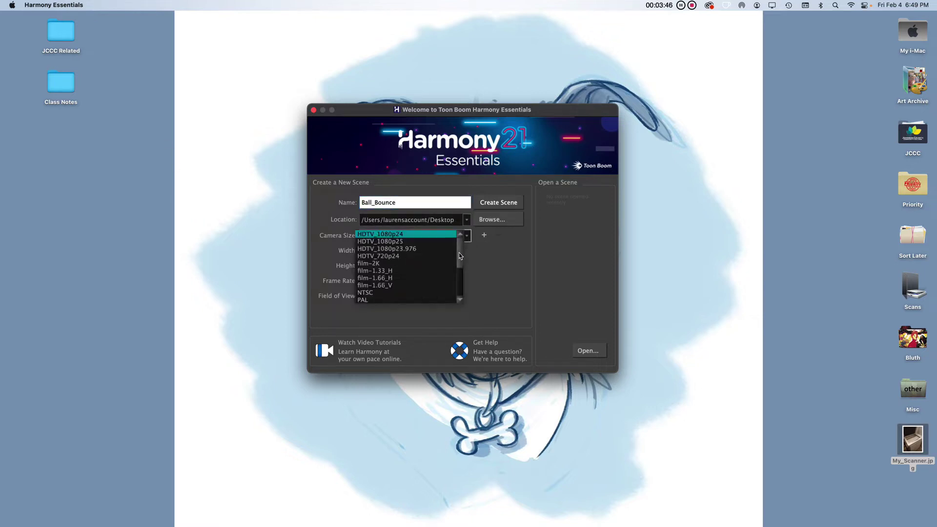
scroll(458, 252, "down", 2)
scroll(459, 255, "up", 2)
scroll(418, 284, "down", 3)
scroll(418, 284, "up", 3)
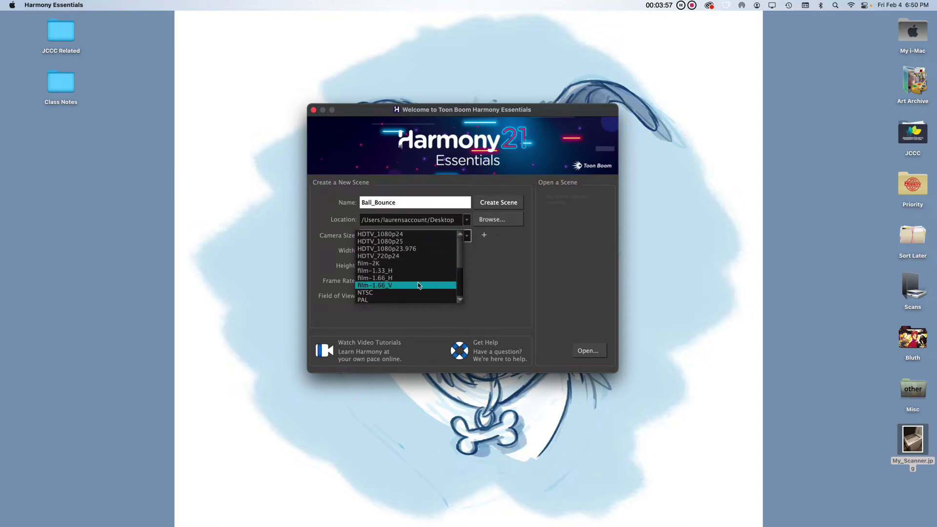
left_click(398, 256)
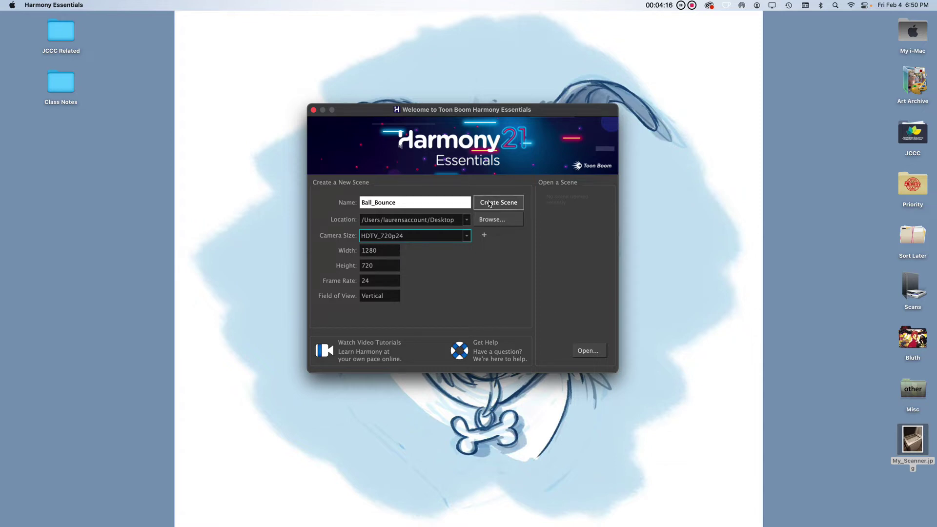
left_click(489, 204)
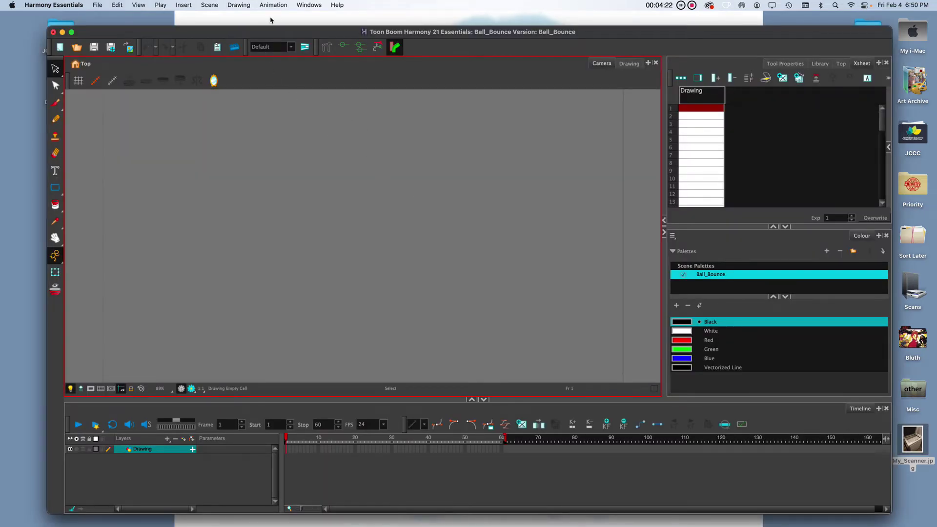
Restore Harmony's default workspace from the Windows menu and switch the program to full screen
left_click(310, 5)
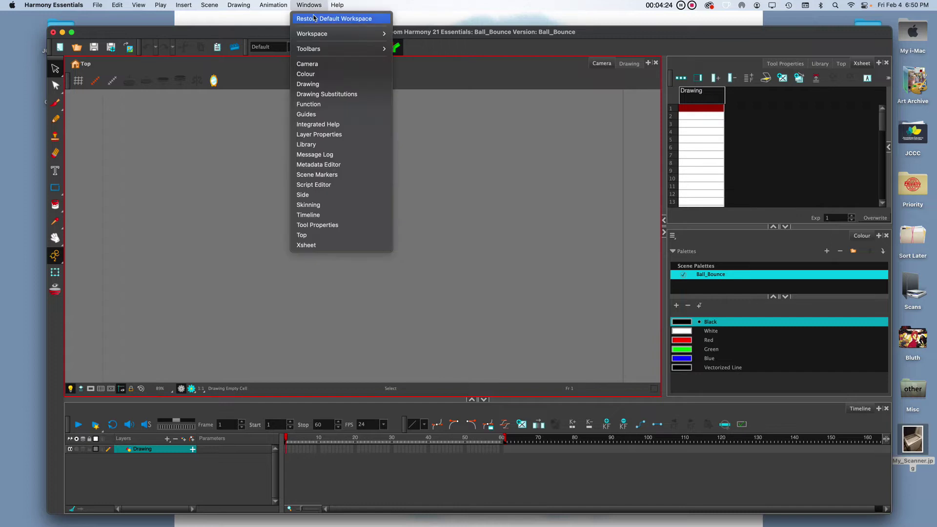
left_click(314, 18)
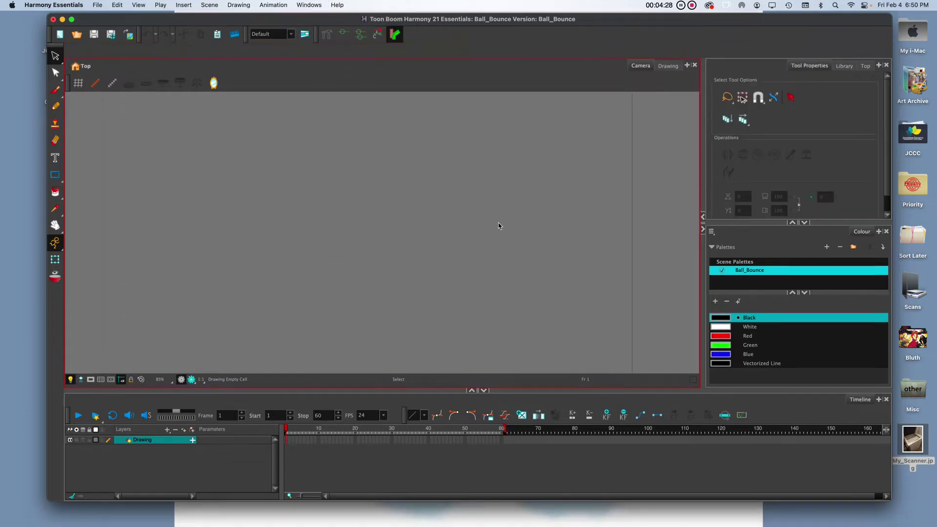
left_click(72, 20)
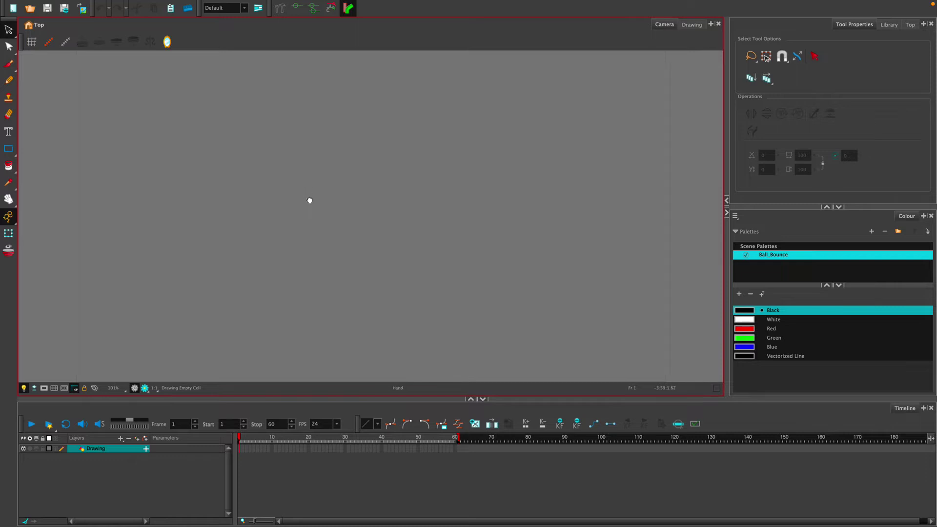
Zoom out to 63% and enable the camera mask, then check the Drawing view and return to Camera
scroll(307, 195, "down", 3)
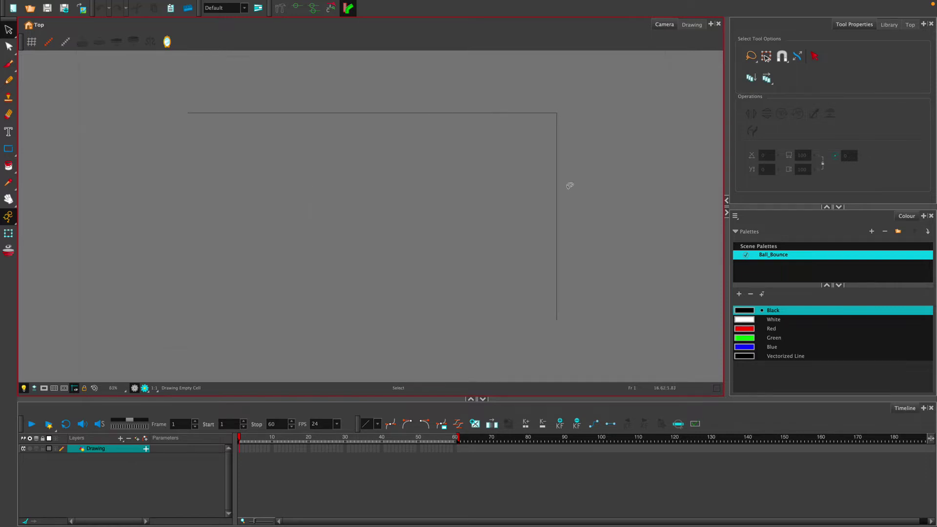
scroll(219, 289, "down", 1)
scroll(220, 291, "up", 1)
left_click(43, 389)
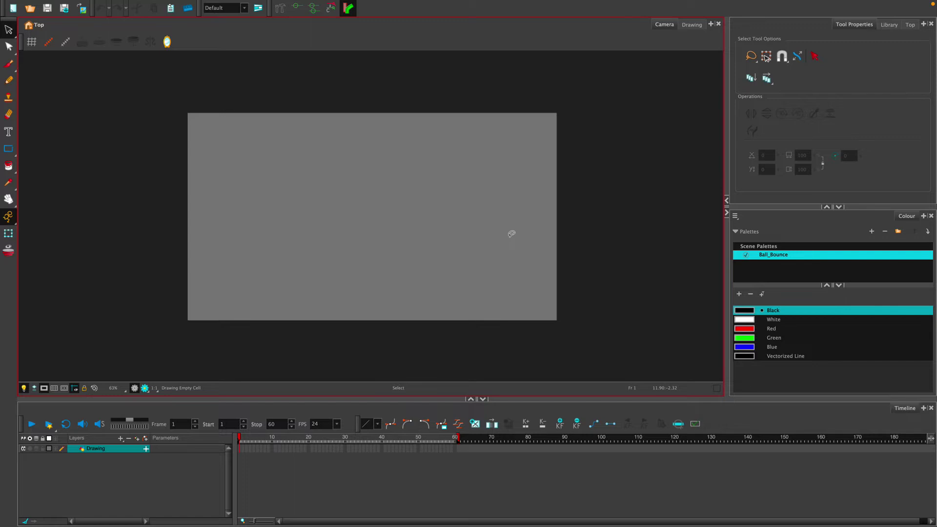
left_click(692, 27)
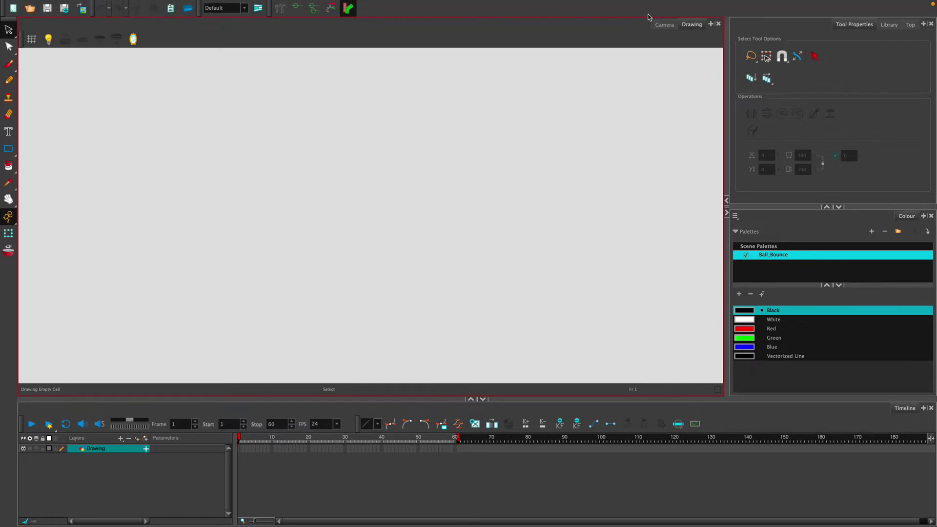
left_click(663, 25)
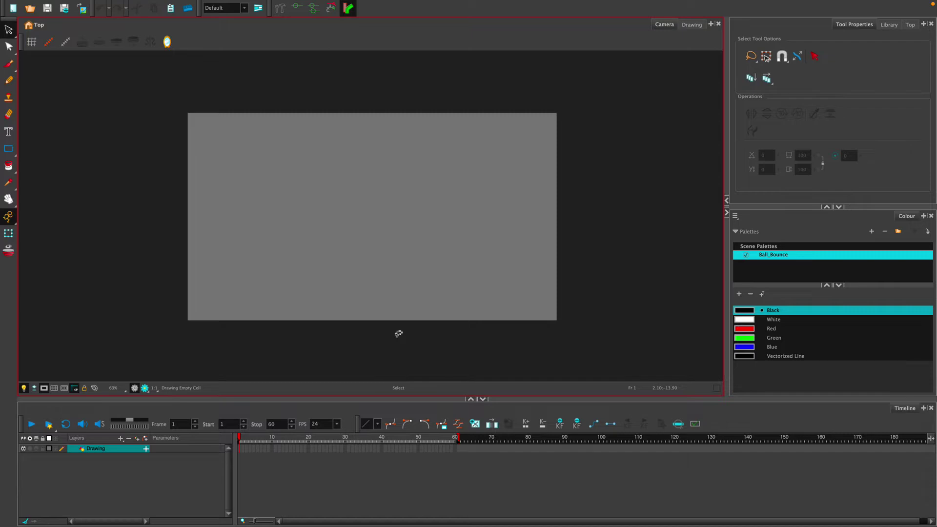
Exit full screen, open My_Scanner.jpg in Preview, centre its window, then minimize it
mouse_move(25, 2)
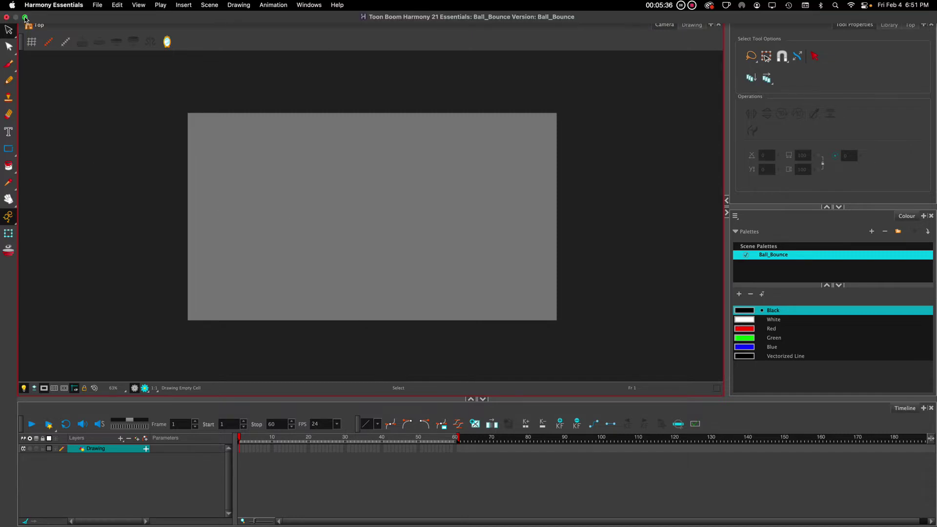
left_click(25, 18)
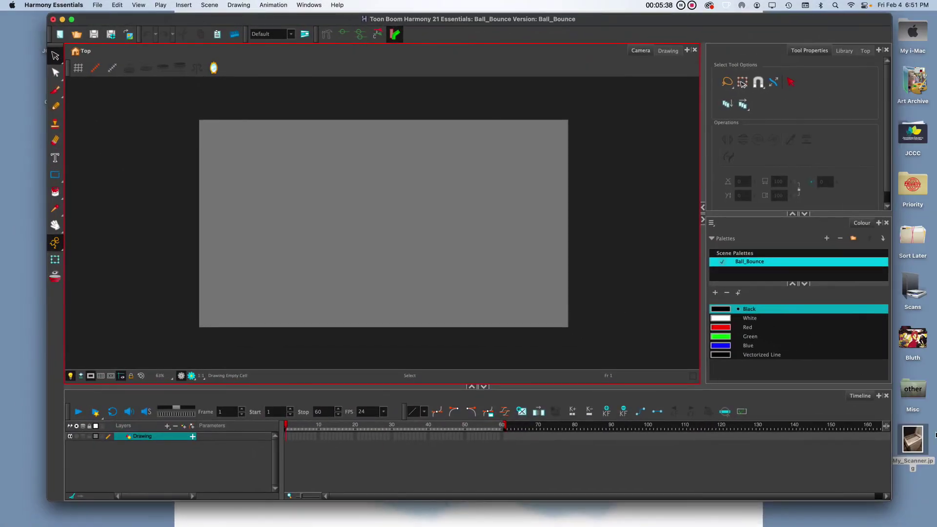
double_click(912, 439)
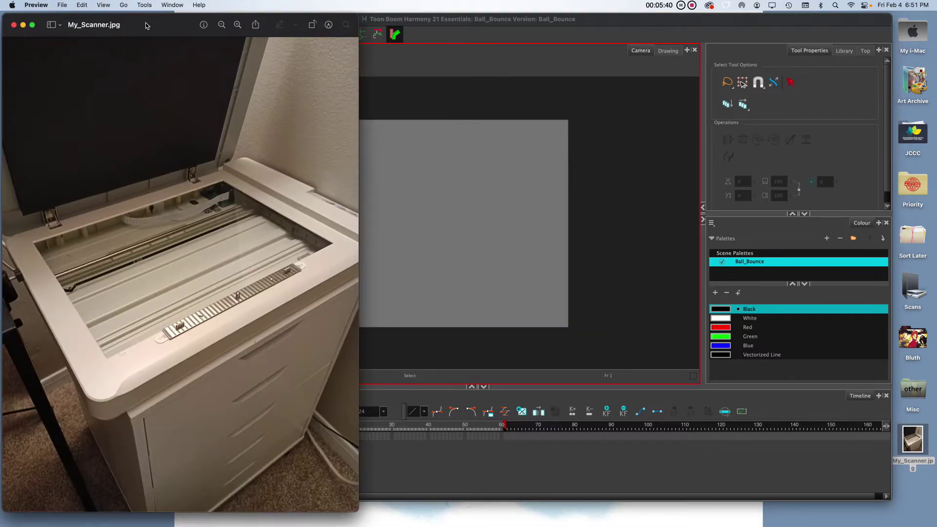
left_click_drag(146, 26, 485, 31)
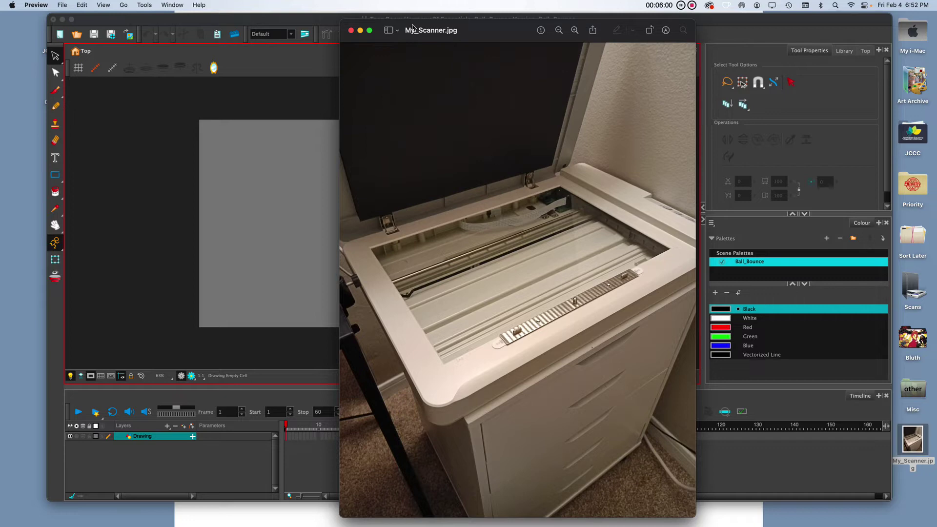
left_click_drag(444, 28, 441, 39)
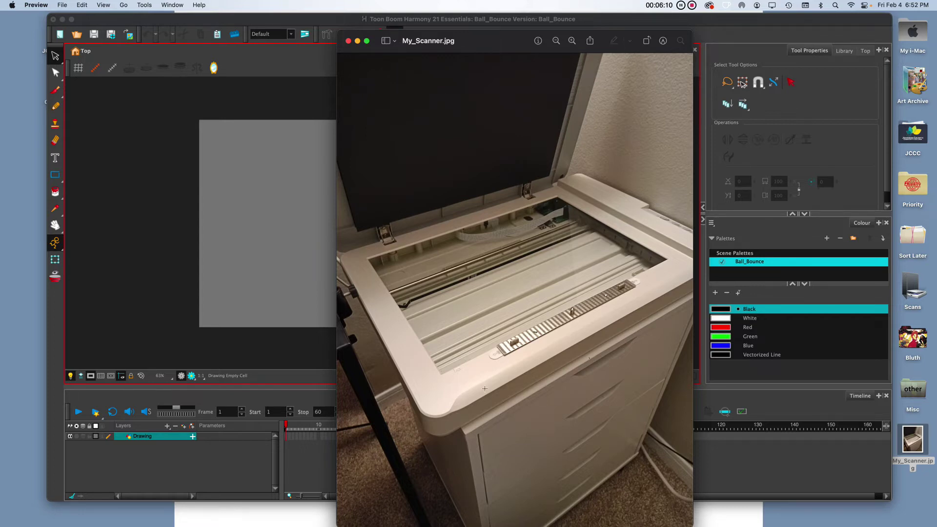
left_click_drag(502, 39, 491, 26)
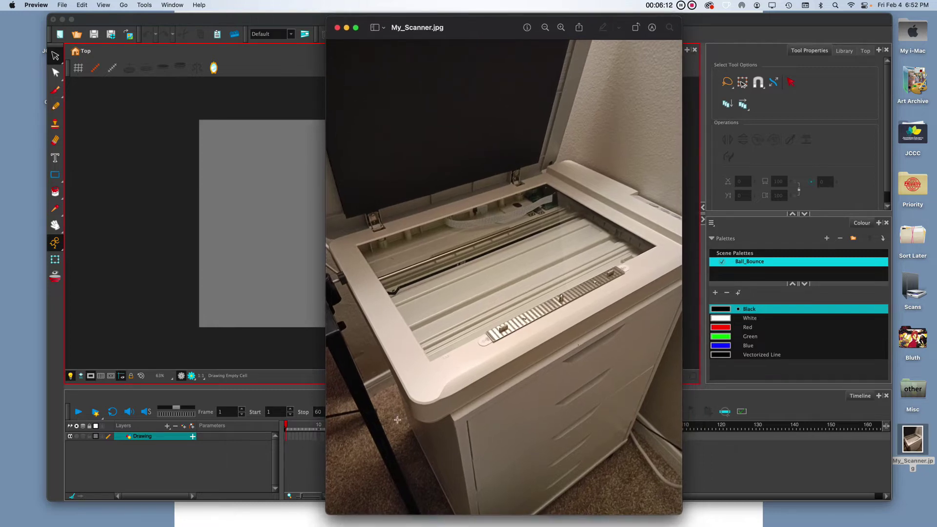
left_click(346, 28)
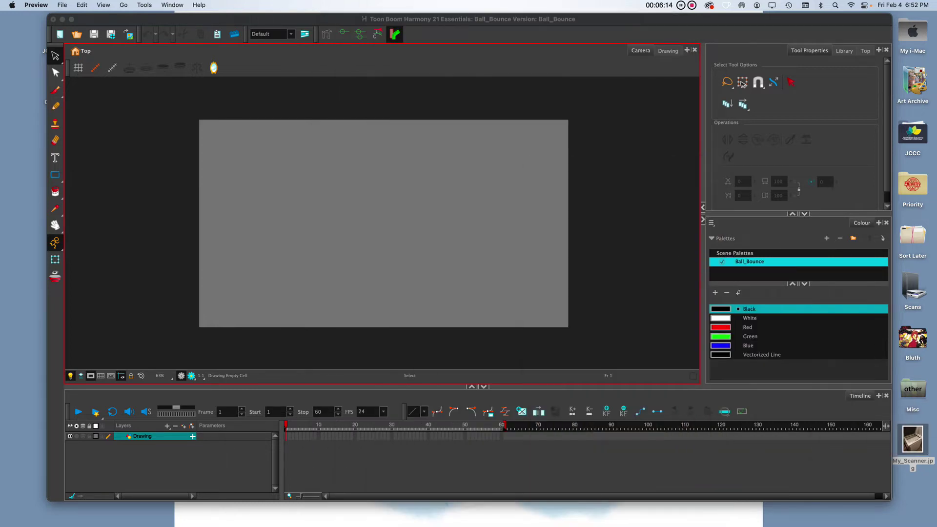
Open the Scans folder and flip through the frames in Gallery view
double_click(908, 280)
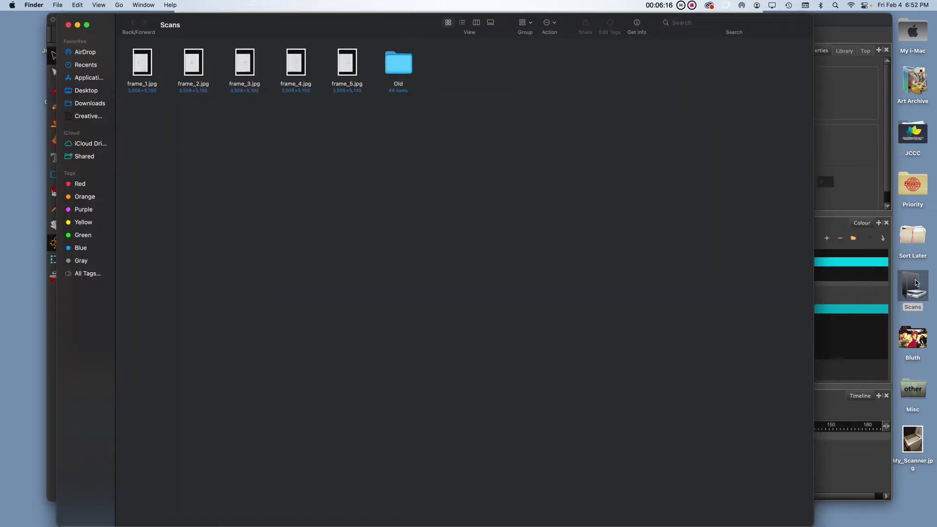
left_click(490, 23)
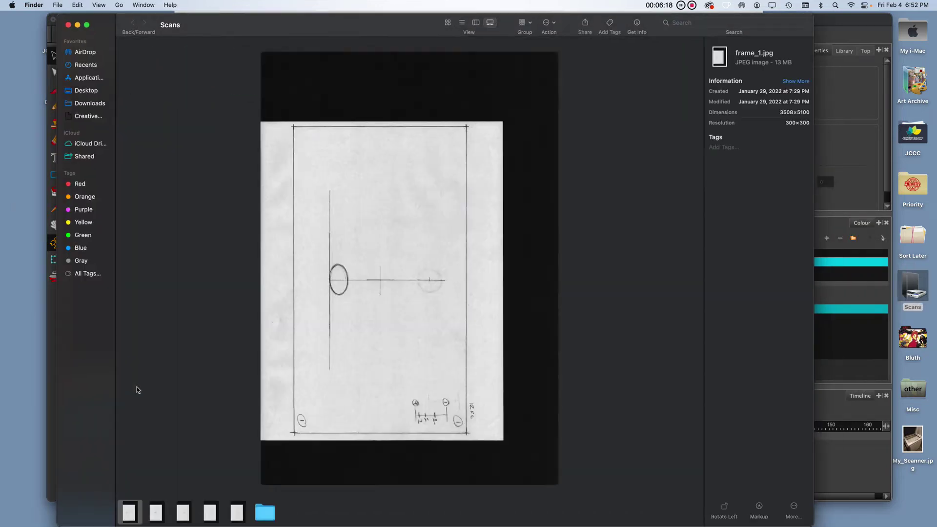
key("Right")
key("Right")
key("Right")
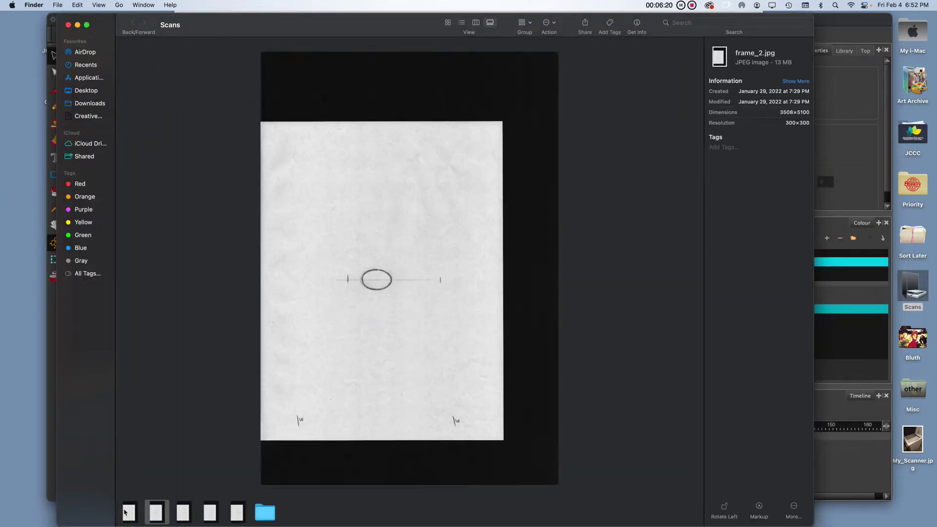
key("Left")
key("Left")
key("Left")
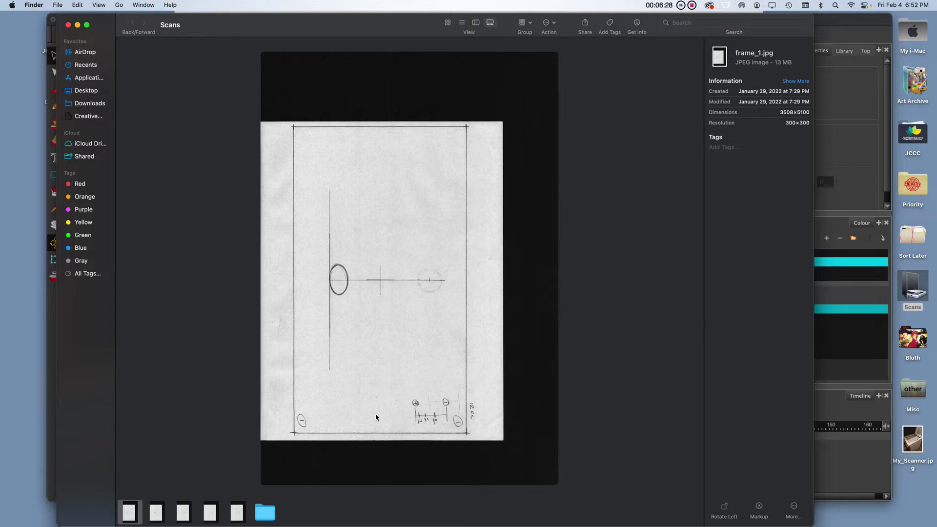
Return to Icon view and step the selection from frame_1.jpg to frame_5.jpg and back
left_click(448, 23)
left_click(154, 75)
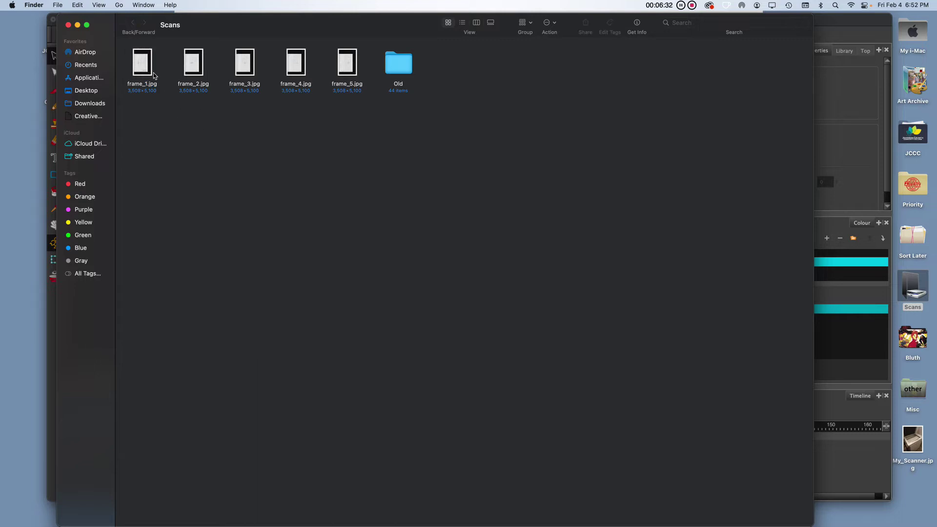
left_click(143, 69)
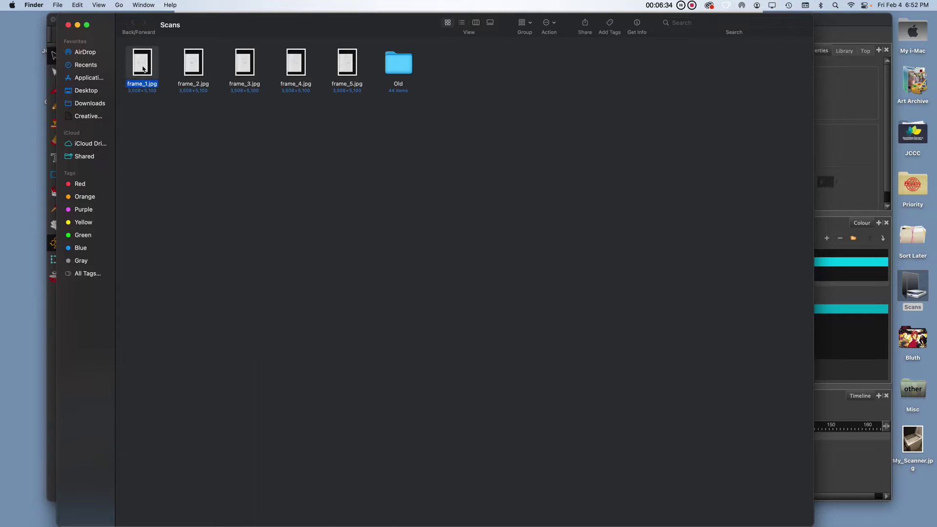
key("Right")
key("Right")
key("Right")
key("Right")
key("Left")
key("Left")
key("Left")
key("Left")
key("Right")
key("Right")
key("Right")
key("Right")
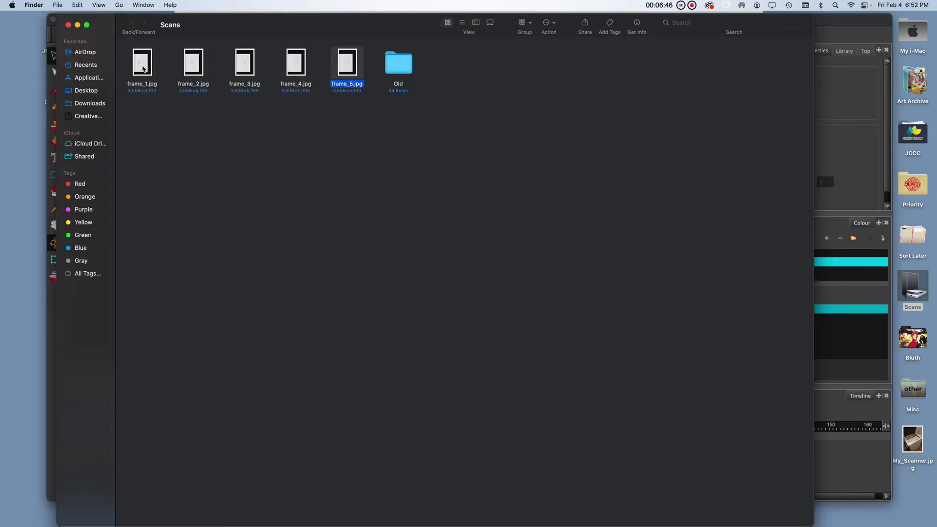
key("Left")
key("Left")
key("Left")
key("Left")
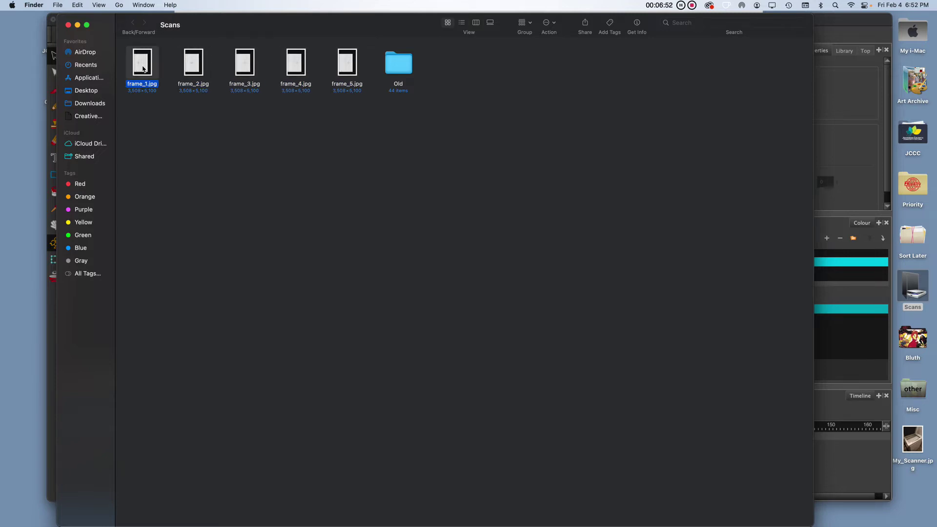
key("Right")
key("Right")
key("Right")
key("Right")
key("Left")
key("Left")
key("Left")
key("Left")
Reselect frame_1.jpg, step across to frame_5.jpg, then close the Scans window
left_click(245, 198)
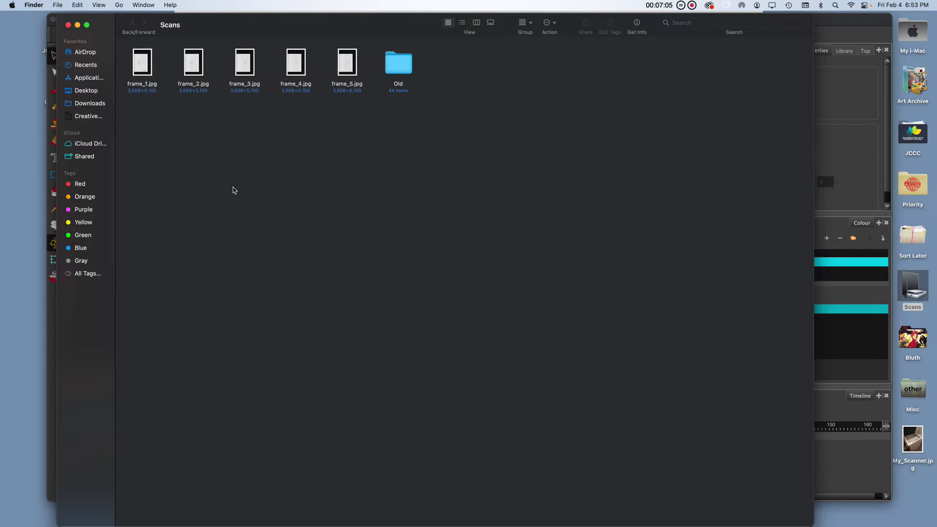
left_click(143, 71)
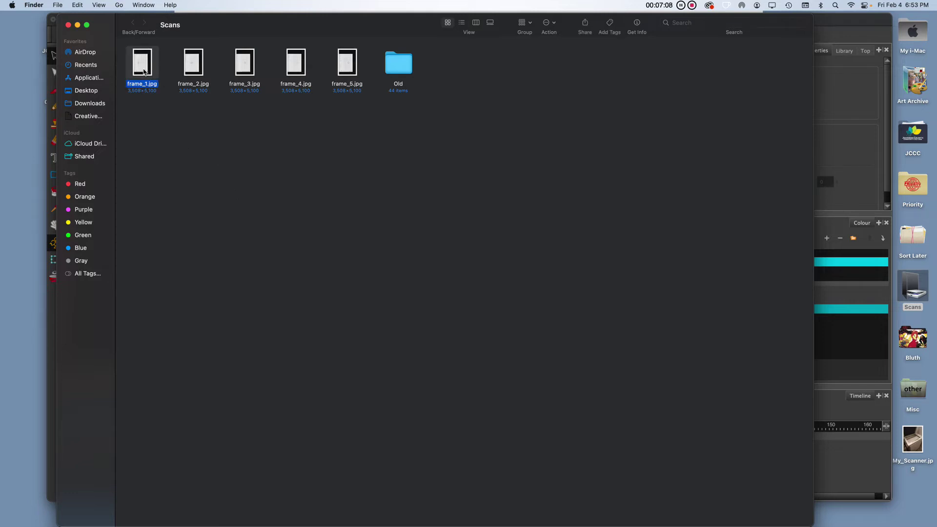
key("Right")
key("Right")
key("Right")
key("Right")
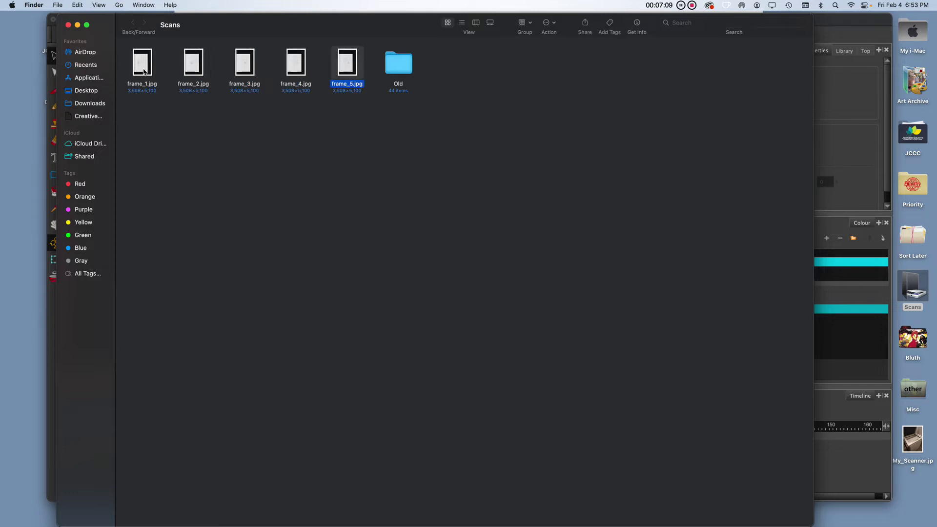
left_click(69, 25)
Bring Harmony forward and select frame_1 through frame_5 via File > Import > Images
left_click(129, 27)
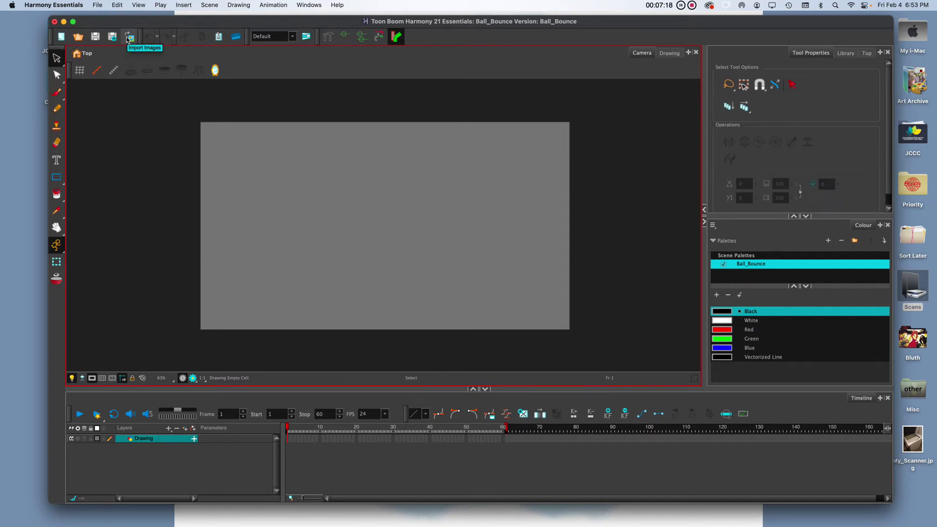
left_click(97, 5)
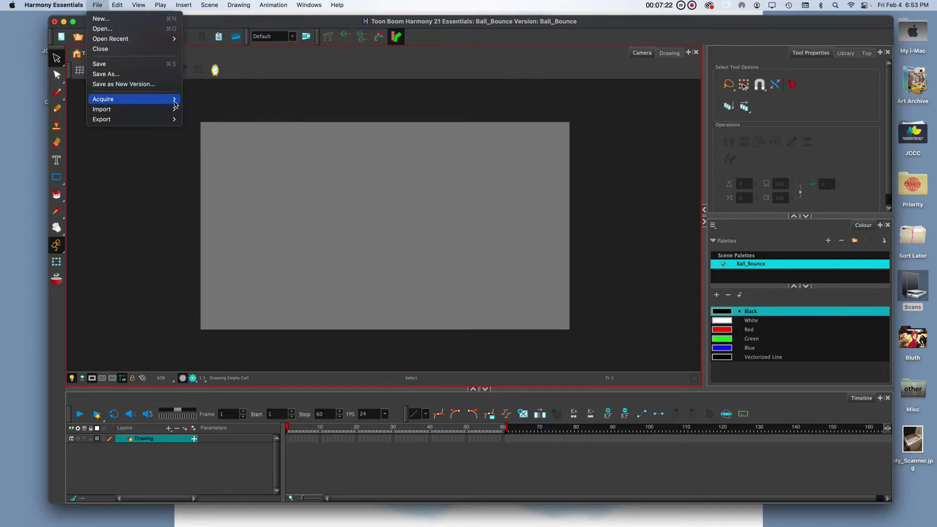
mouse_move(174, 110)
left_click(217, 110)
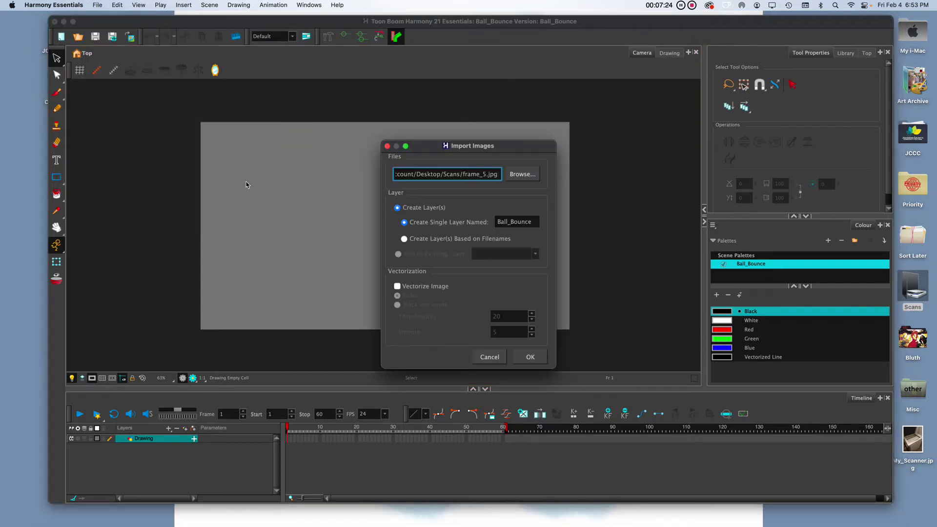
left_click(512, 178)
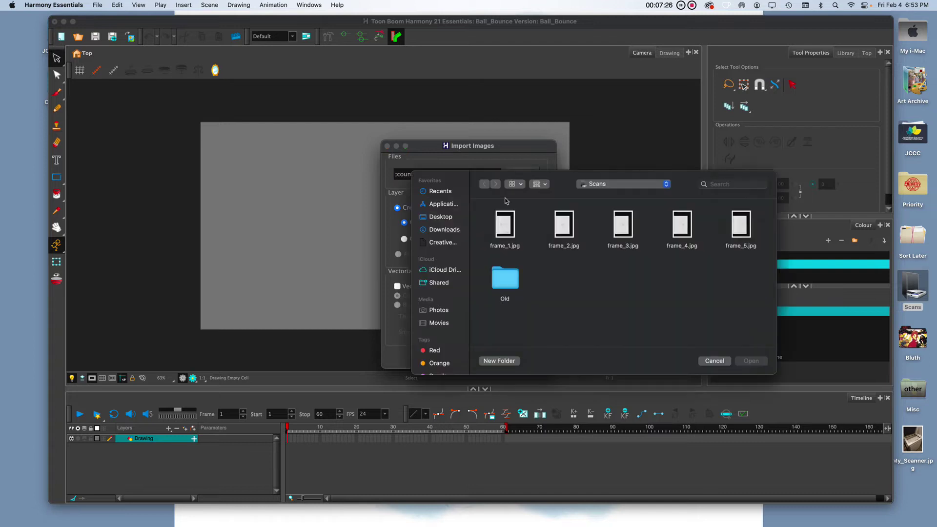
left_click(499, 225)
left_click_drag(482, 225, 817, 244)
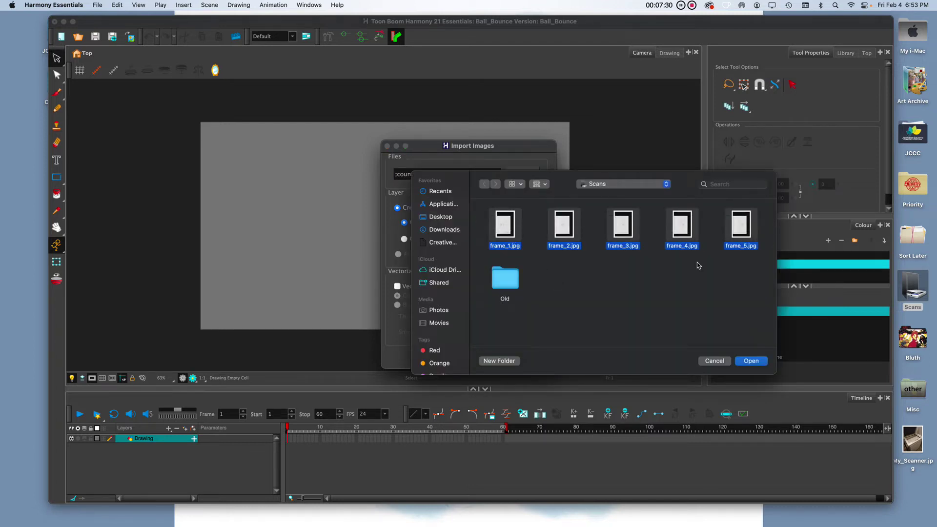
left_click(751, 362)
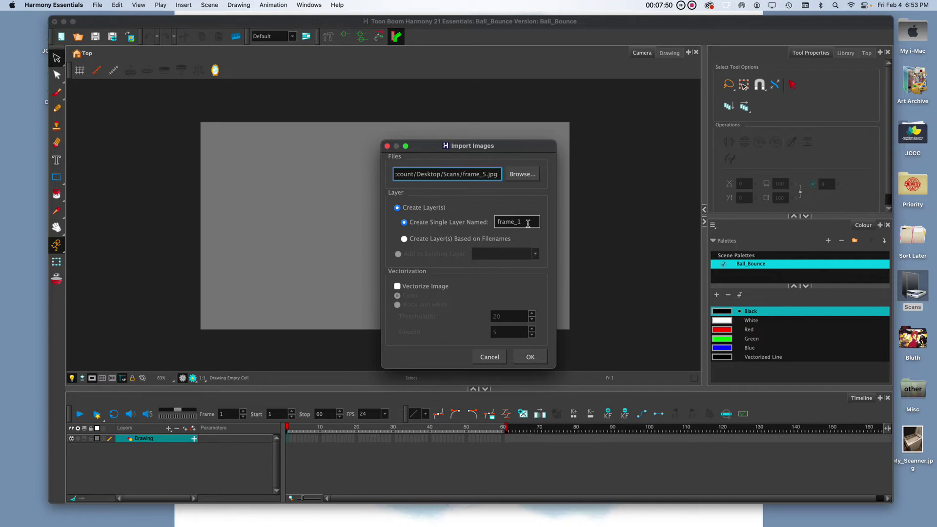
Name the import layer BallBounce and import the scans
double_click(528, 223)
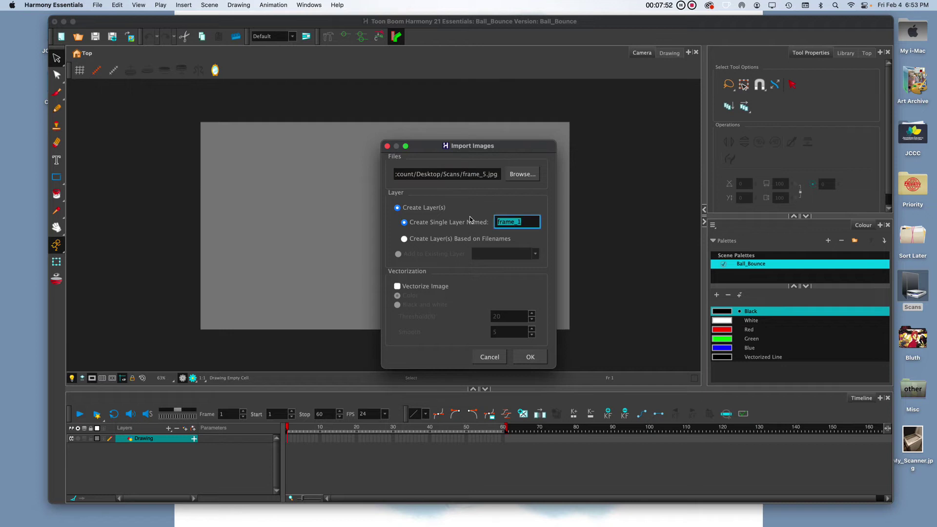
type("BallBounce")
left_click(542, 360)
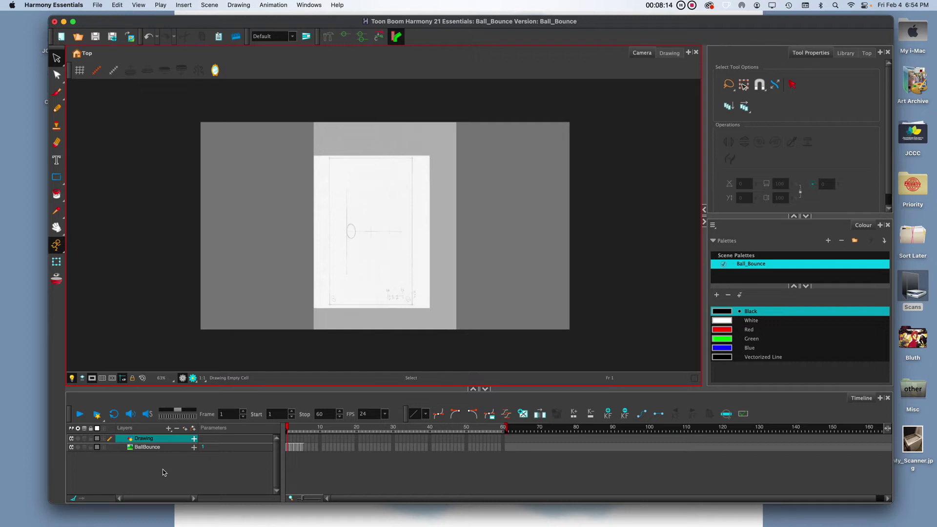
Delete the empty Drawing layer, undo once, then delete it again leaving only BallBounce
left_click(151, 448)
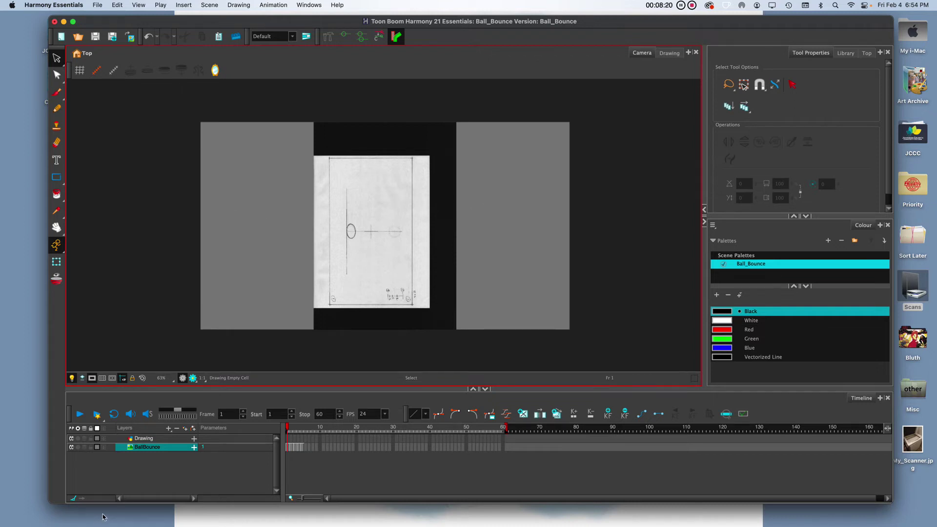
left_click(143, 439)
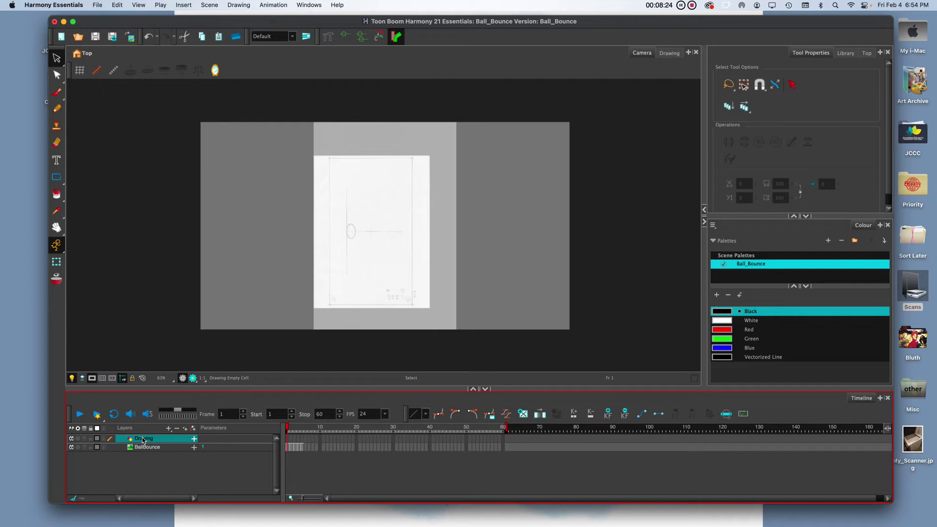
left_click(177, 429)
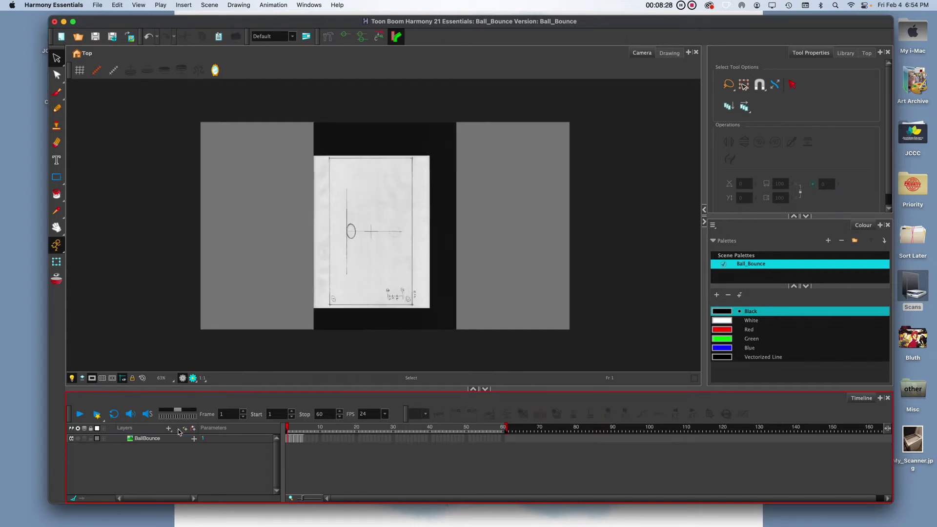
left_click(152, 440)
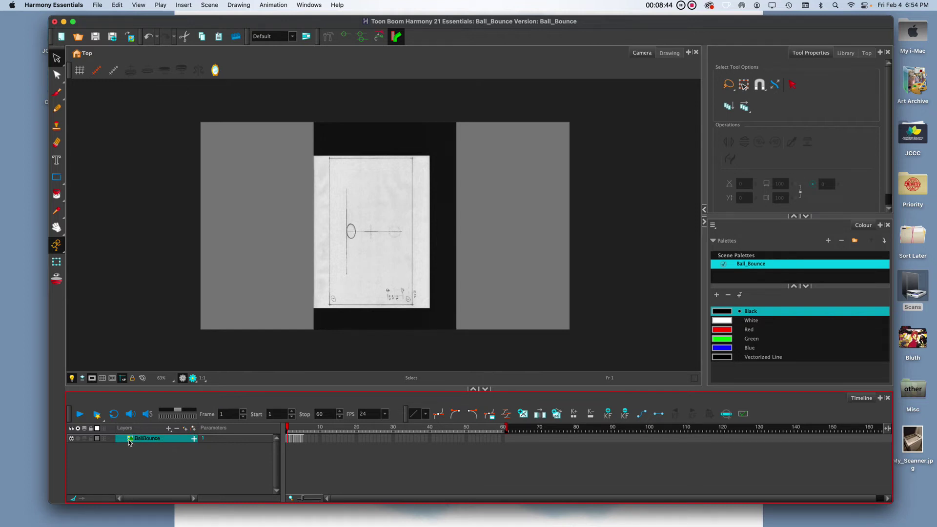
key("super+r")
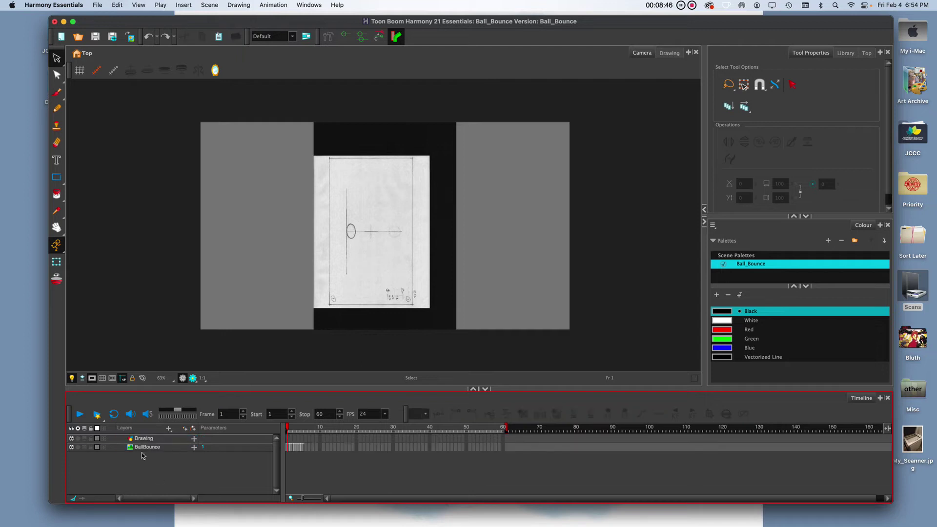
left_click(131, 442)
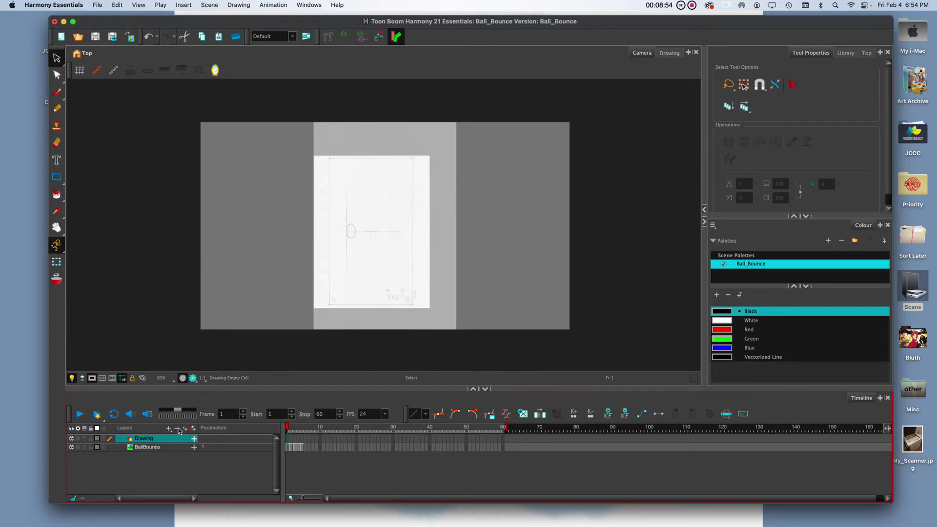
left_click(176, 428)
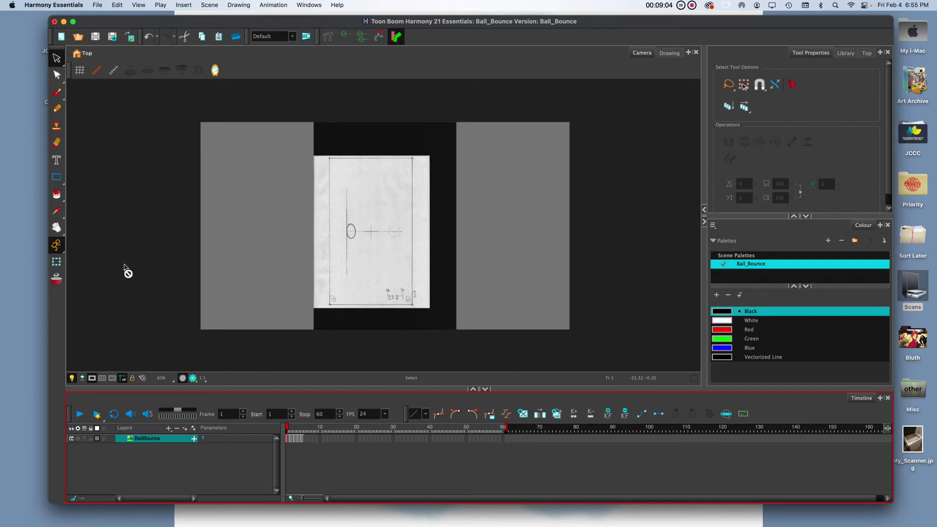
Set the Animate mode to Animate Off so no keyframes are created automatically
left_click(57, 262)
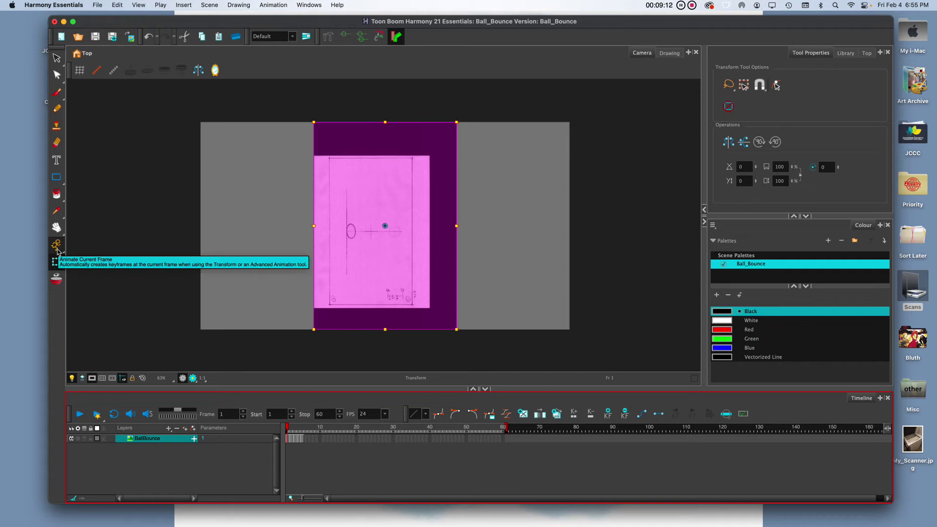
left_click(57, 252)
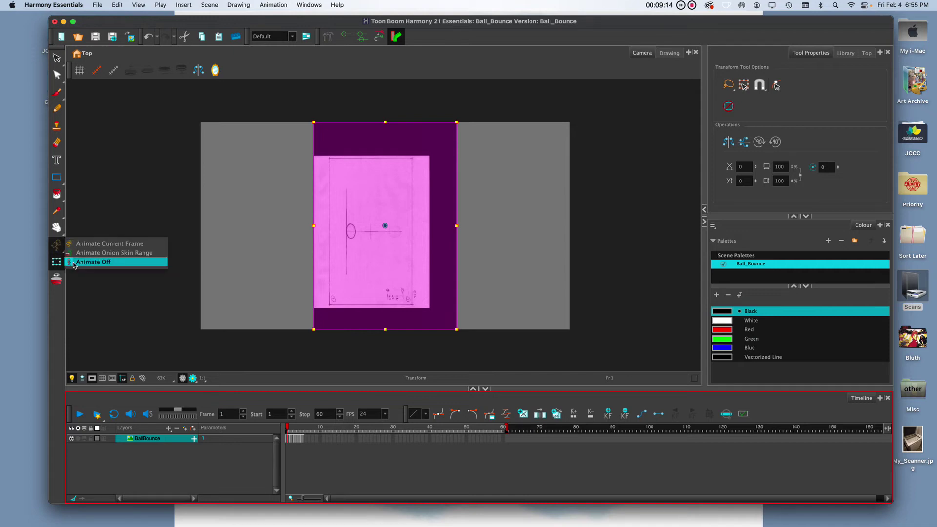
left_click(73, 263)
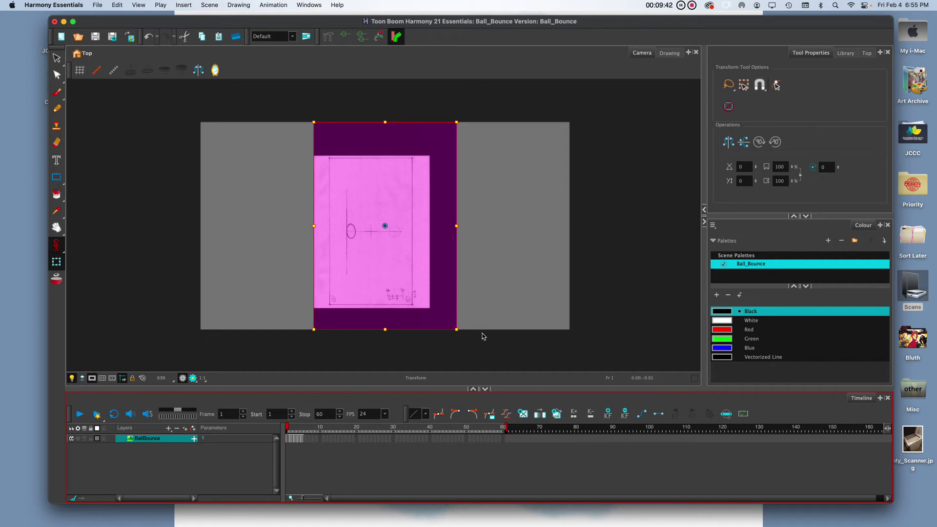
Rotate the scanned ball drawing 90° into landscape with the Transform tool
left_click(54, 265)
mouse_move(459, 335)
left_mouse_down()
mouse_move(522, 268)
mouse_move(526, 175)
mouse_move(524, 242)
mouse_move(520, 207)
mouse_move(532, 204)
mouse_move(433, 98)
mouse_move(489, 147)
mouse_move(514, 185)
left_mouse_up()
key("super+z")
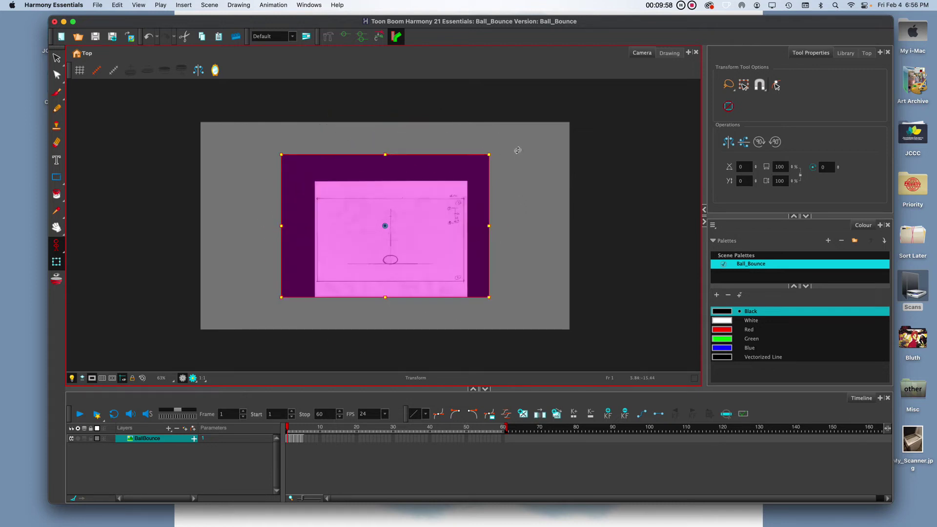
On frame 1, scale the BallBounce scan up and reposition it to fill the camera frame
left_click(290, 430)
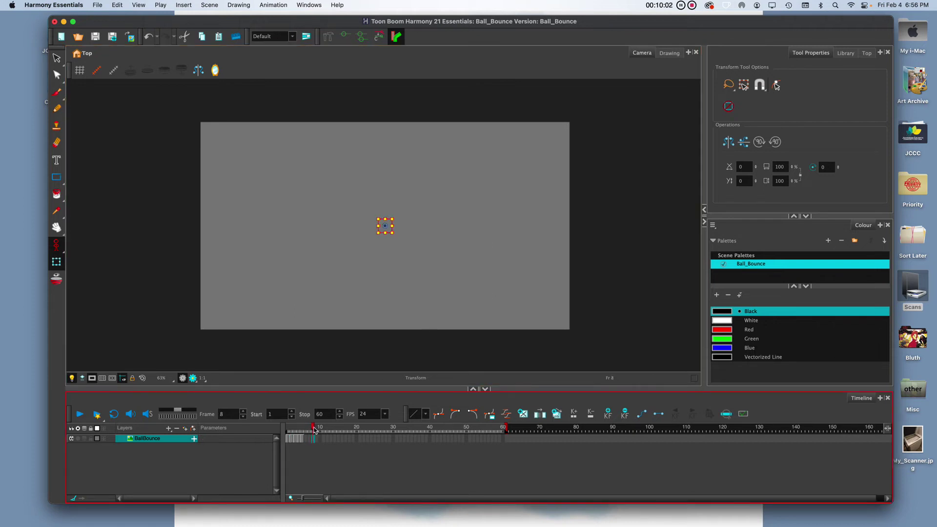
left_click_drag(313, 429, 262, 433)
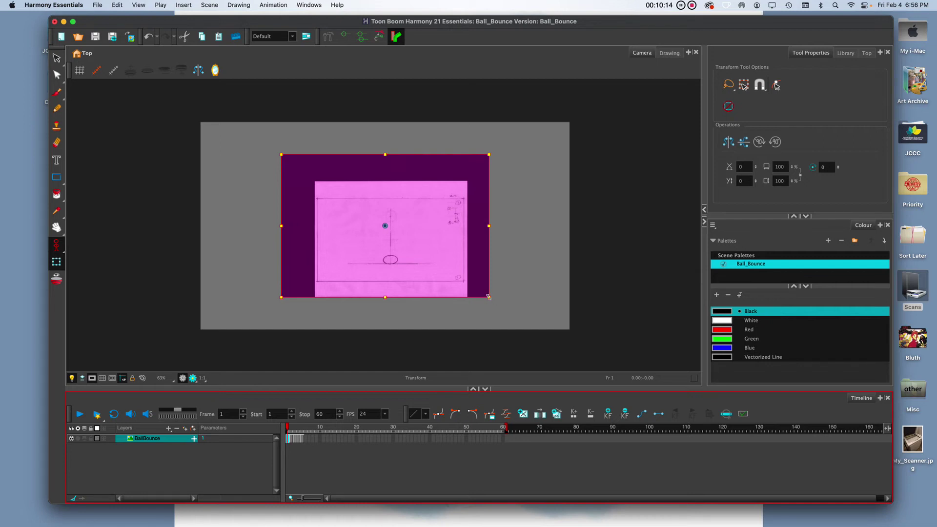
mouse_move(488, 296)
left_mouse_down()
mouse_move(465, 310)
mouse_move(427, 274)
mouse_move(493, 309)
mouse_move(466, 330)
mouse_move(469, 276)
mouse_move(483, 312)
mouse_move(501, 285)
mouse_move(488, 303)
mouse_move(493, 286)
mouse_move(432, 286)
mouse_move(527, 274)
left_mouse_up()
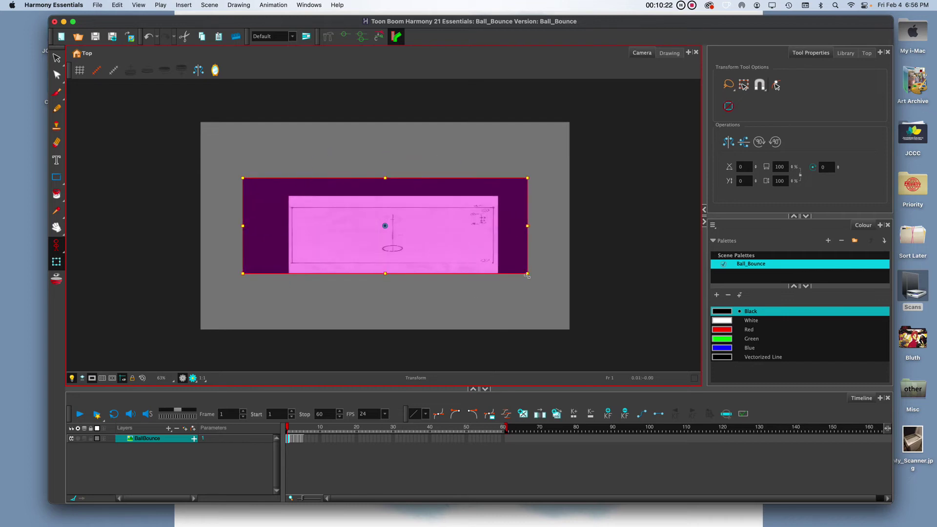
key("super+z")
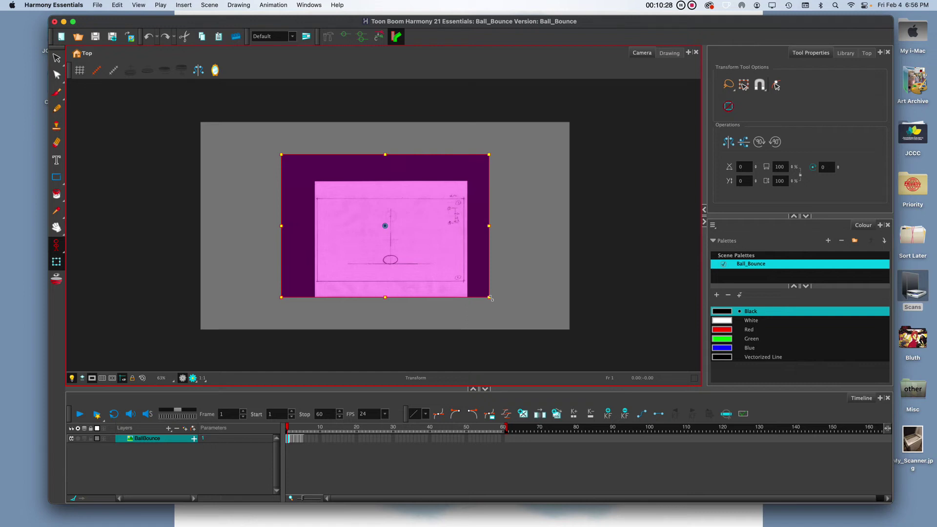
mouse_move(492, 299)
left_mouse_down()
mouse_move(628, 355)
mouse_move(640, 351)
mouse_move(615, 438)
mouse_move(585, 410)
mouse_move(610, 434)
left_mouse_up()
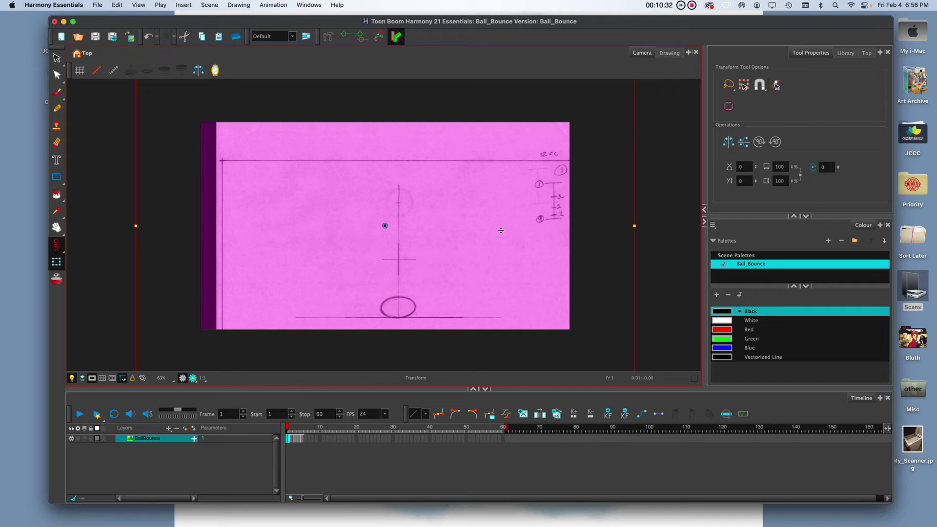
left_click_drag(470, 241, 454, 209)
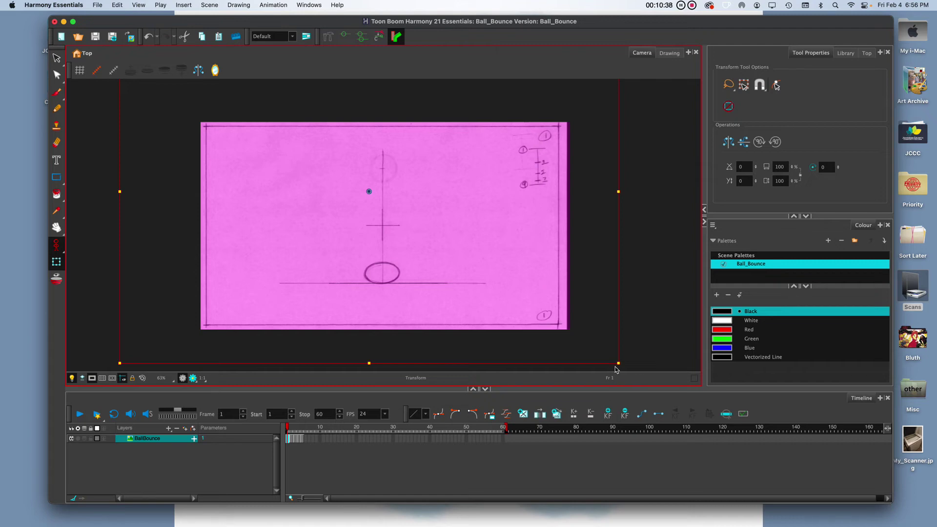
left_click_drag(618, 363, 629, 369)
left_click_drag(481, 285, 480, 287)
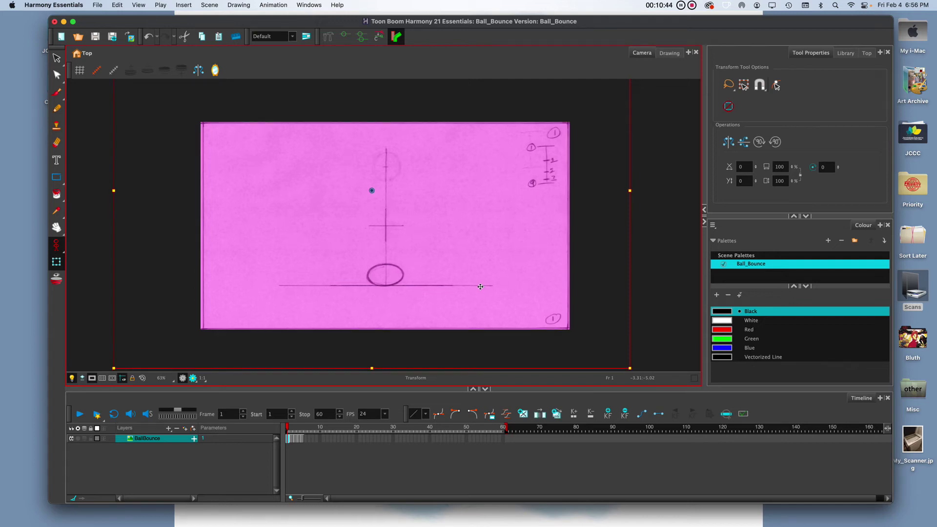
left_click(460, 459)
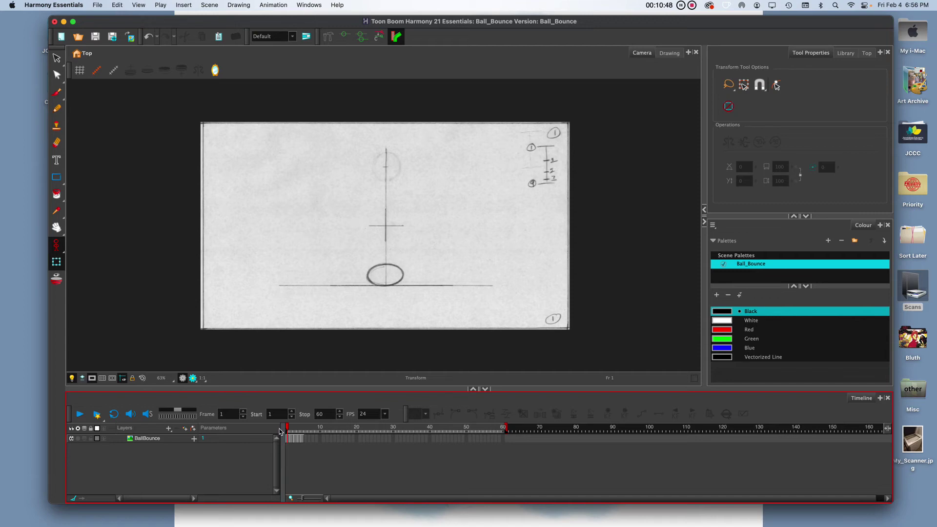
Flip back and forth between the neighbouring ball drawings around frame 3
key("period")
key("period")
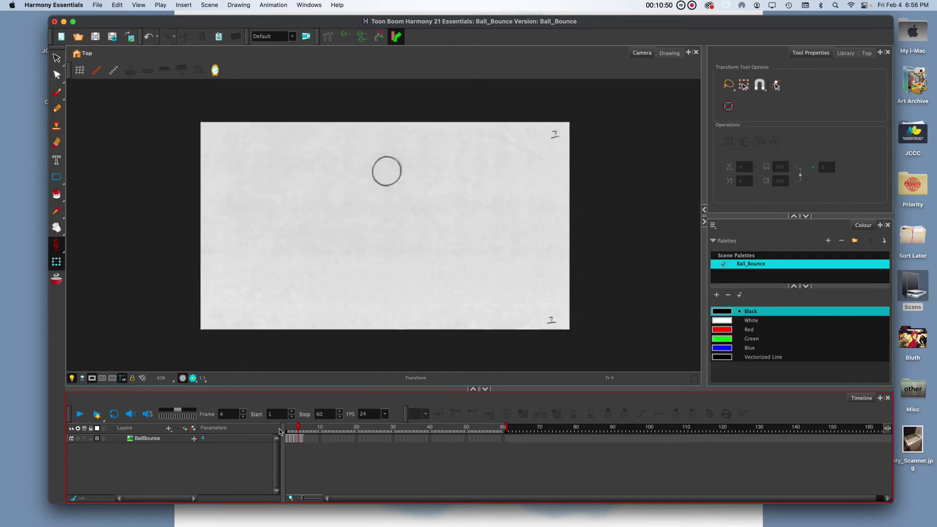
key("comma")
key("comma")
key("period")
key("period")
key("period")
key("period")
key("comma")
key("comma")
key("comma")
key("comma")
key("period")
key("period")
key("period")
key("period")
key("comma")
key("comma")
key("comma")
key("comma")
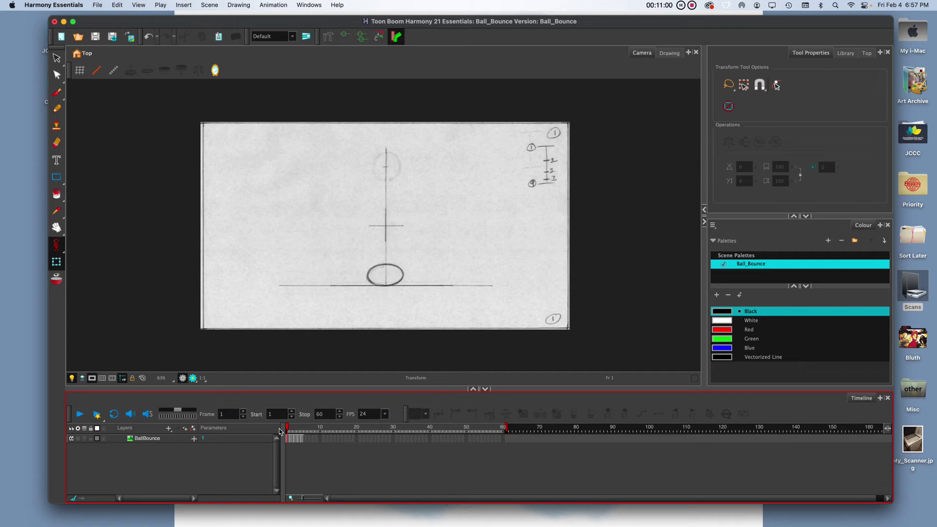
key("period")
key("period")
key("comma")
key("comma")
Set playback to stop at frame 5 and play frames 1–5 on a loop
left_click(287, 440)
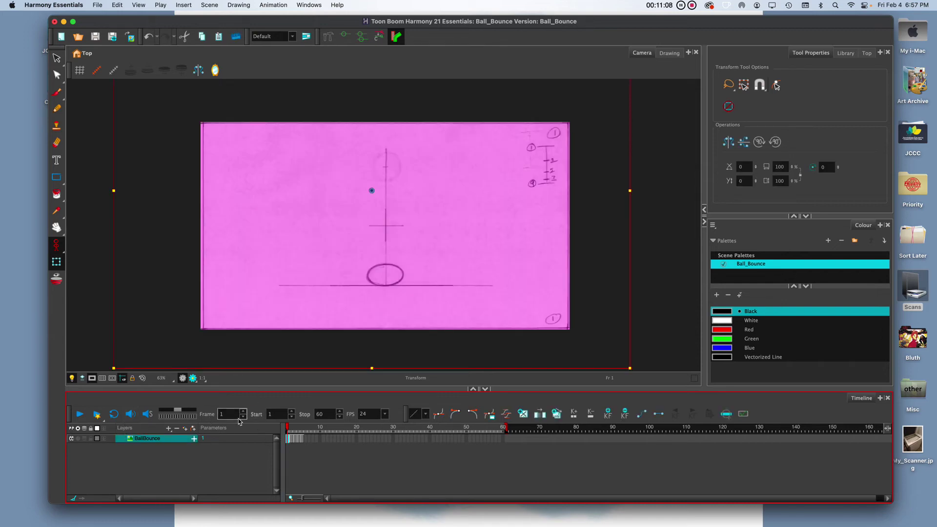
left_click(302, 440)
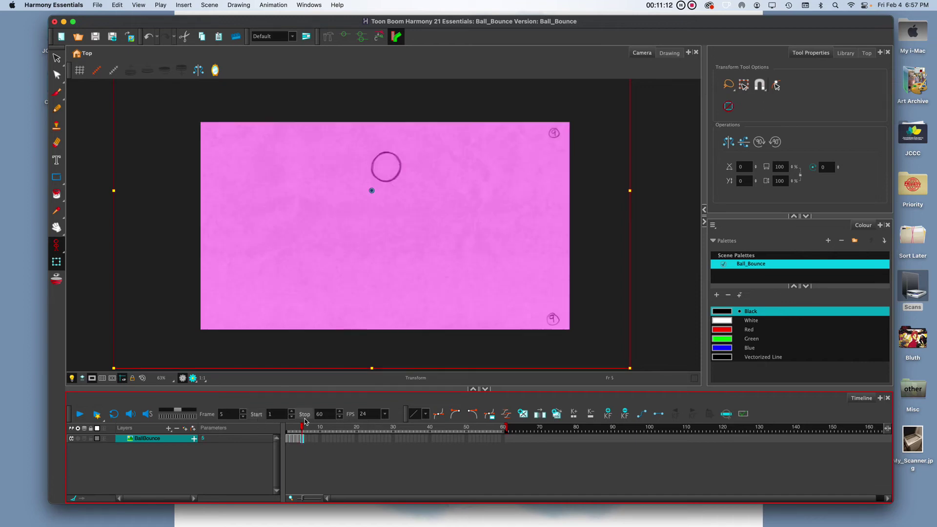
left_click(303, 419)
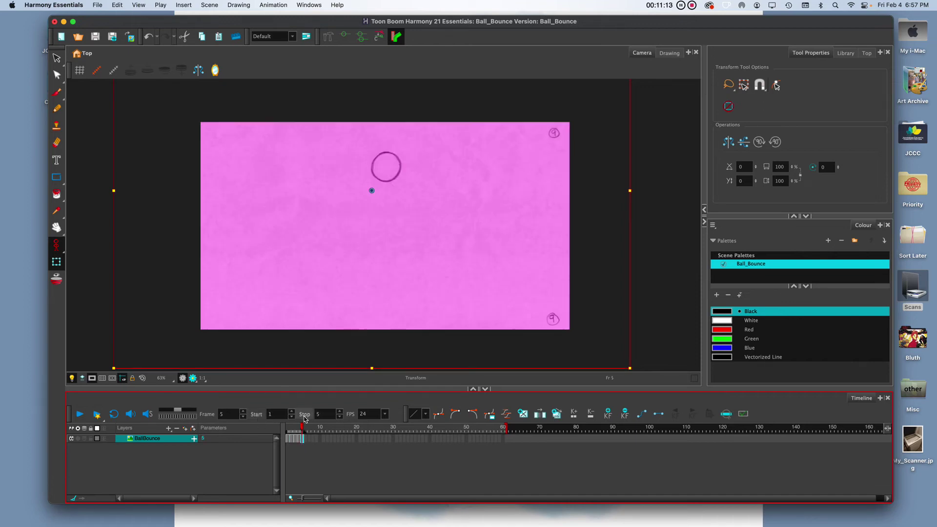
left_click(78, 418)
left_click(114, 413)
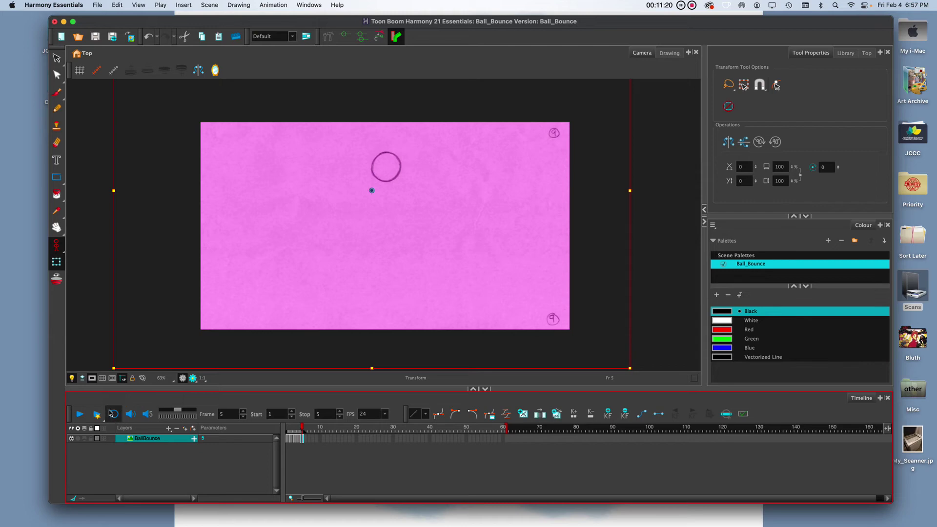
left_click(81, 414)
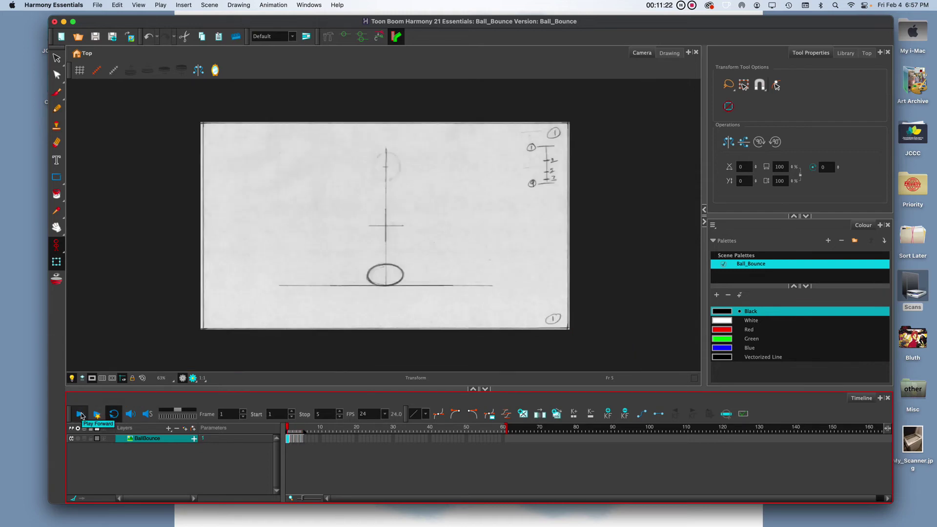
left_click(236, 457)
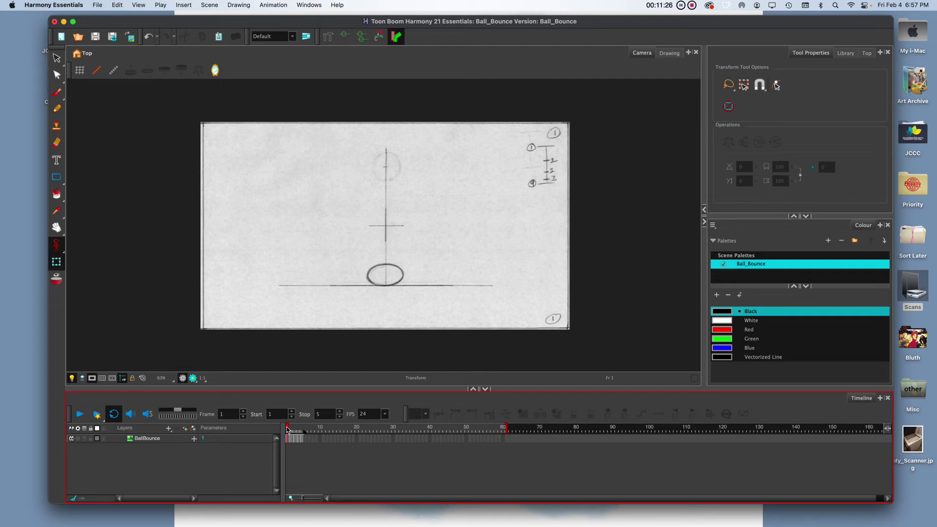
Scrub frames 1–6, return to frame 1, and open the list of views to add
left_click_drag(288, 429, 296, 436)
left_click(287, 438)
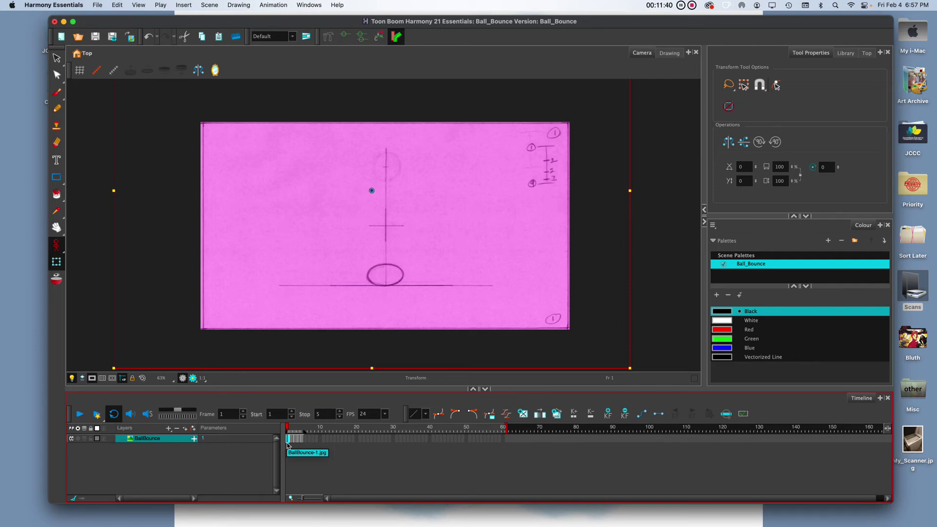
left_click(294, 460)
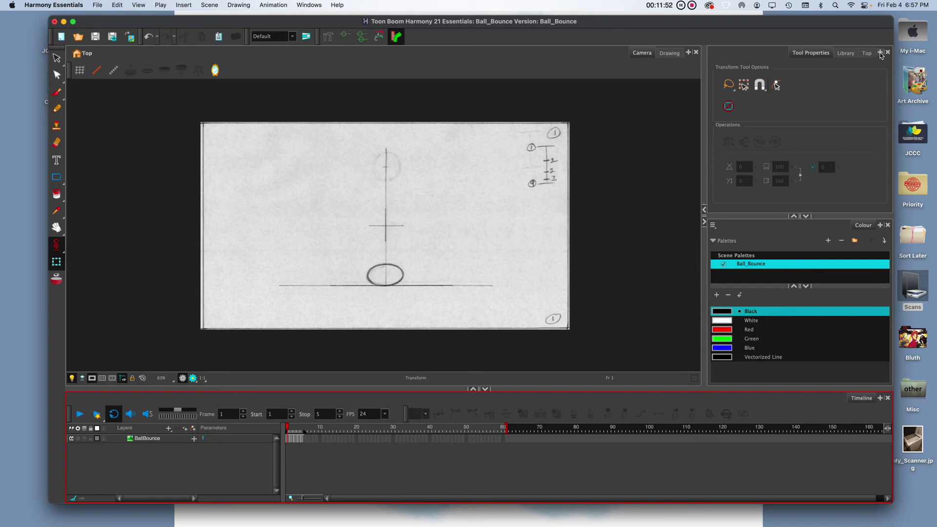
left_click(880, 53)
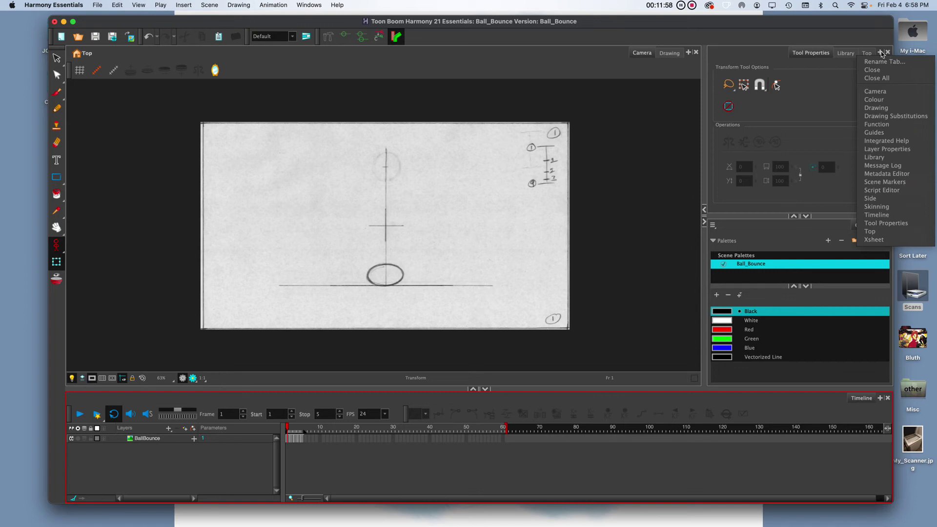
Add an Xsheet view and step through drawings 1–5 to the empty frame 6
left_click(885, 240)
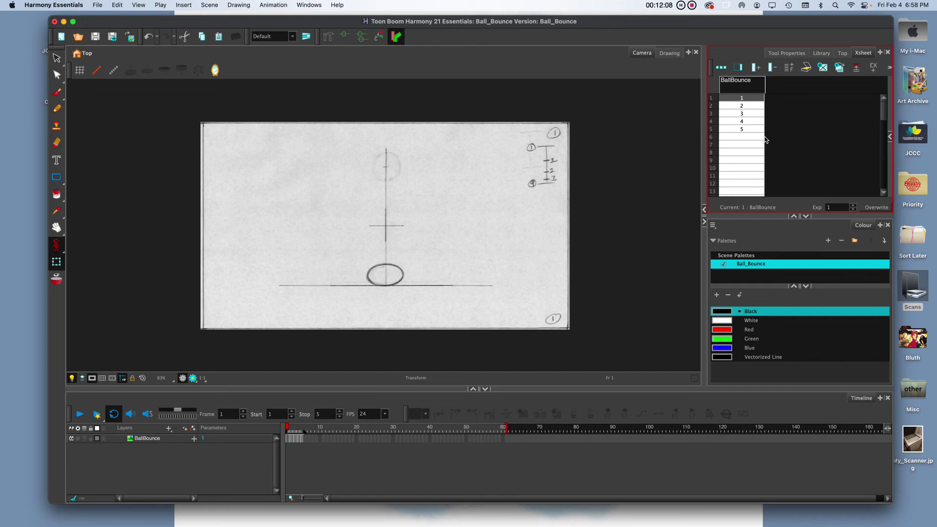
left_click(751, 98)
left_click(752, 105)
left_click(751, 114)
left_click(749, 122)
left_click(747, 130)
left_click(744, 137)
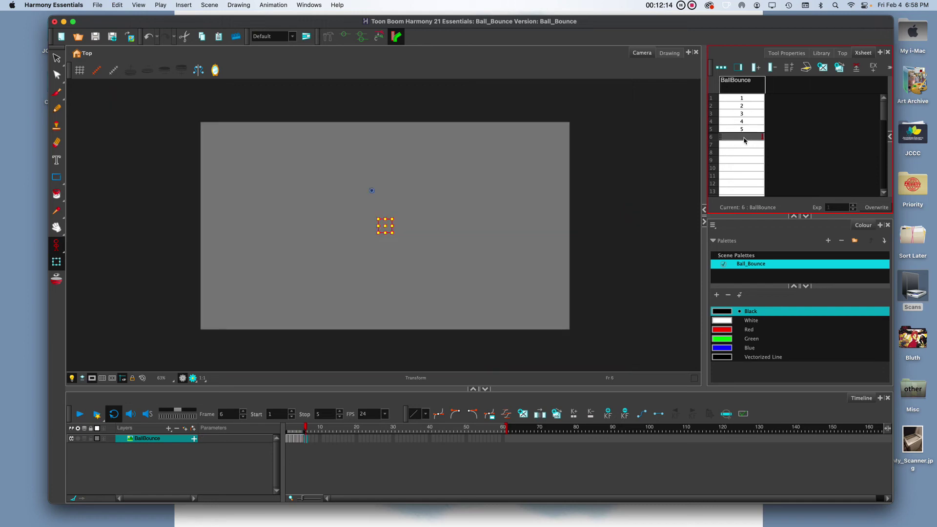
Enter drawings 4, 3 and 2 into Xsheet frames 6, 7 and 8
double_click(743, 137)
type("4")
key("Return")
type("3")
key("Return")
left_click(740, 95)
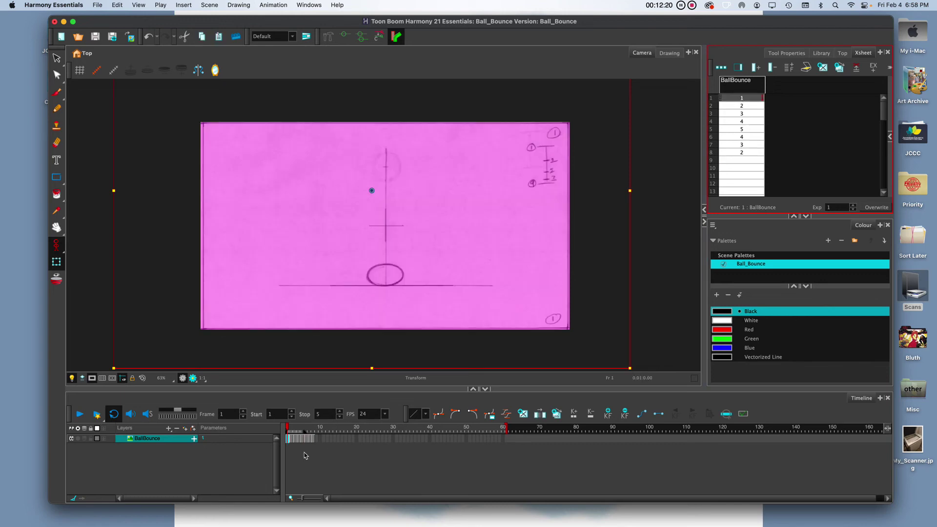
Play the eight-frame bounce through frame 8, then return to frame 1
left_click(315, 439)
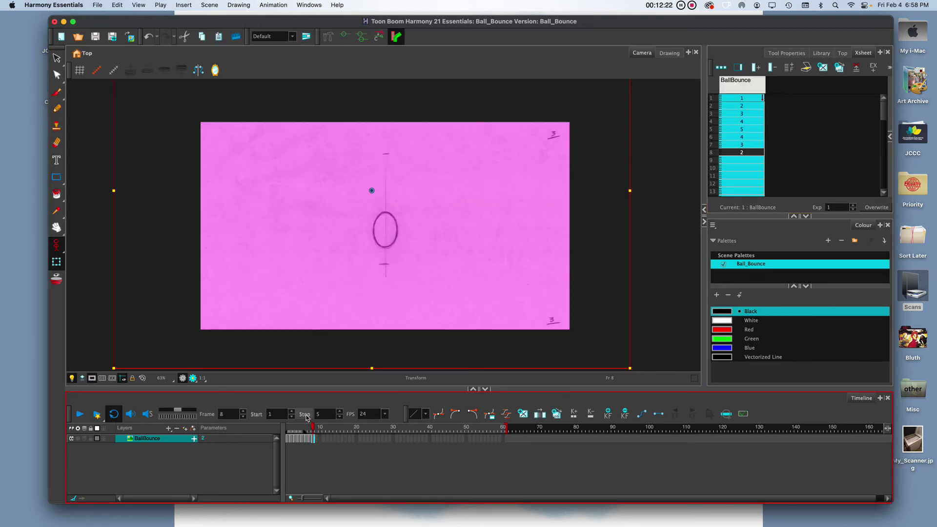
left_click(80, 414)
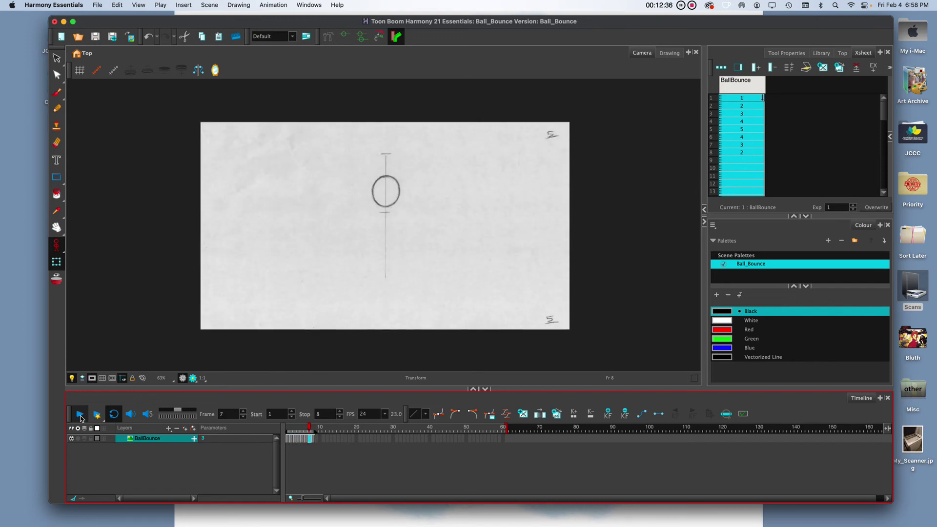
left_click(81, 417)
left_click(287, 439)
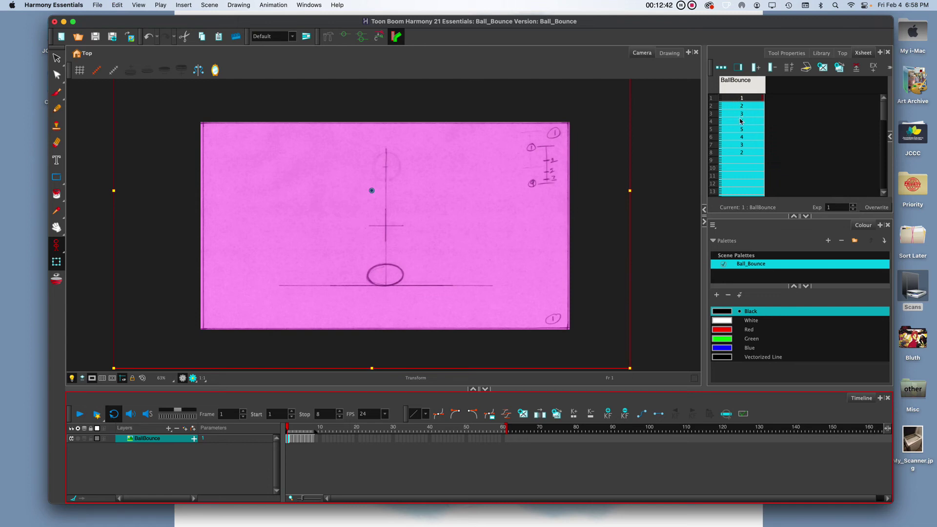
left_click(379, 475)
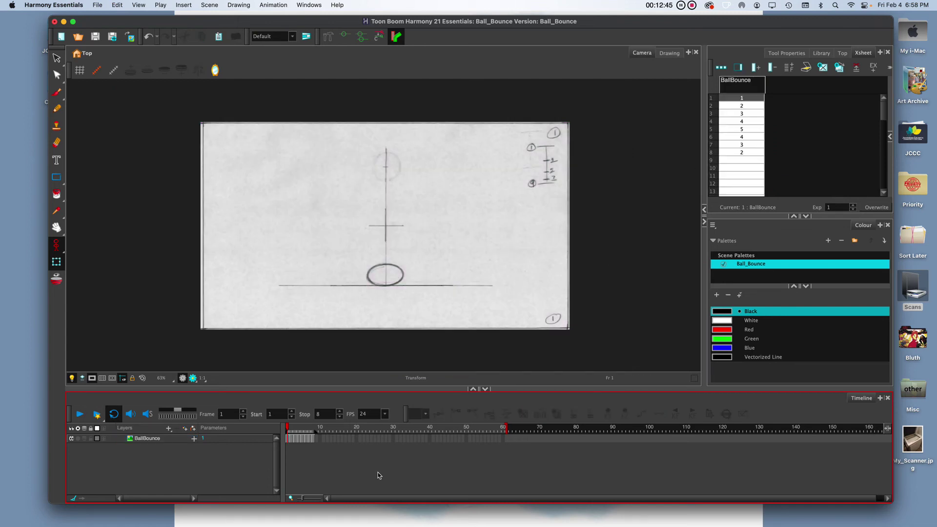
Set BallBounce frames 1–8 to hold each drawing for two frames
left_click(287, 439)
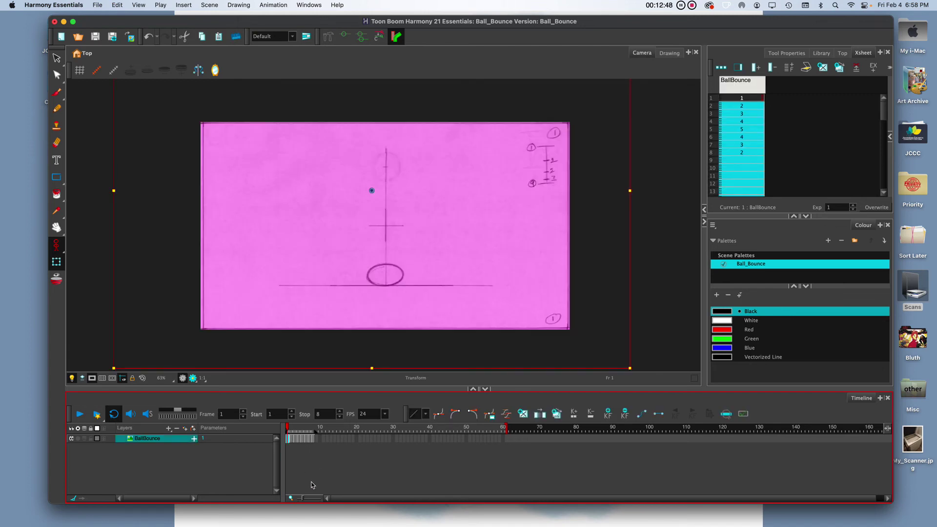
left_click(313, 441, "shift")
right_click(313, 440)
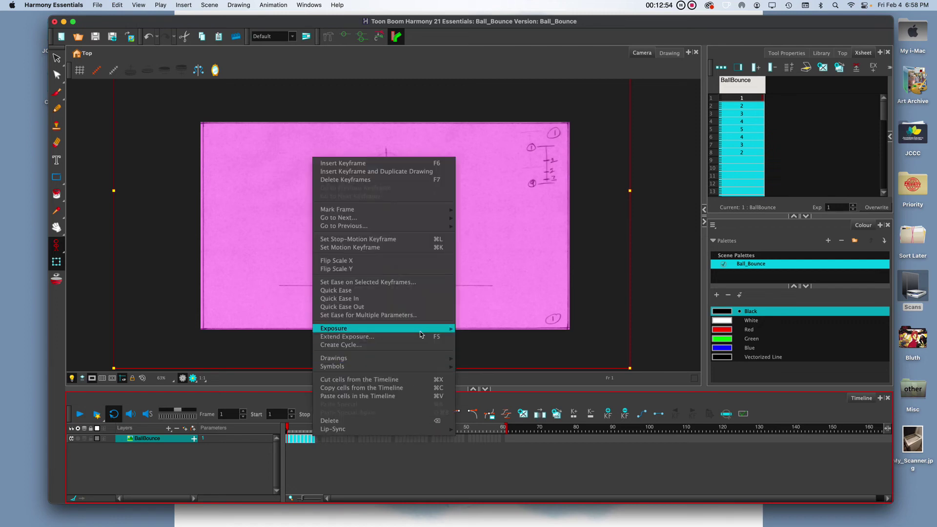
mouse_move(421, 332)
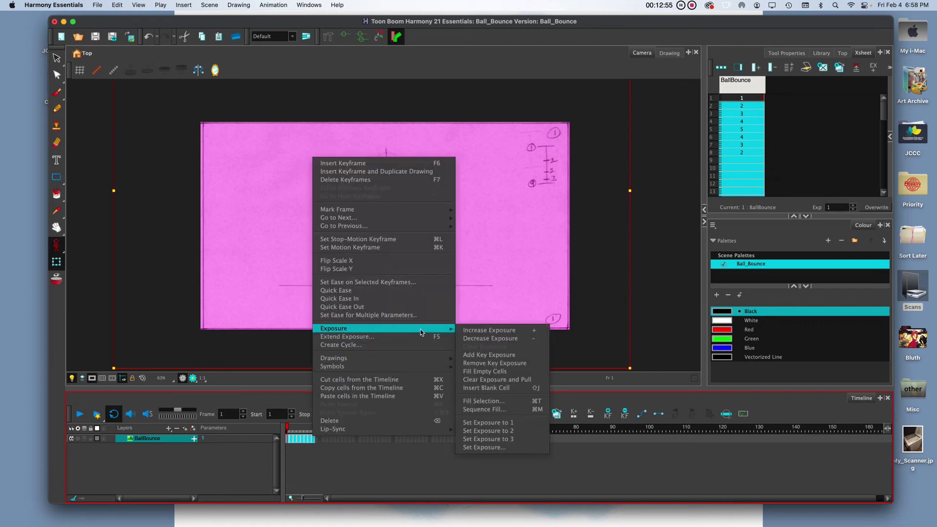
left_click(521, 434)
Enlarge the timeline frames and step through them to check the two-frame timing
left_click(299, 488)
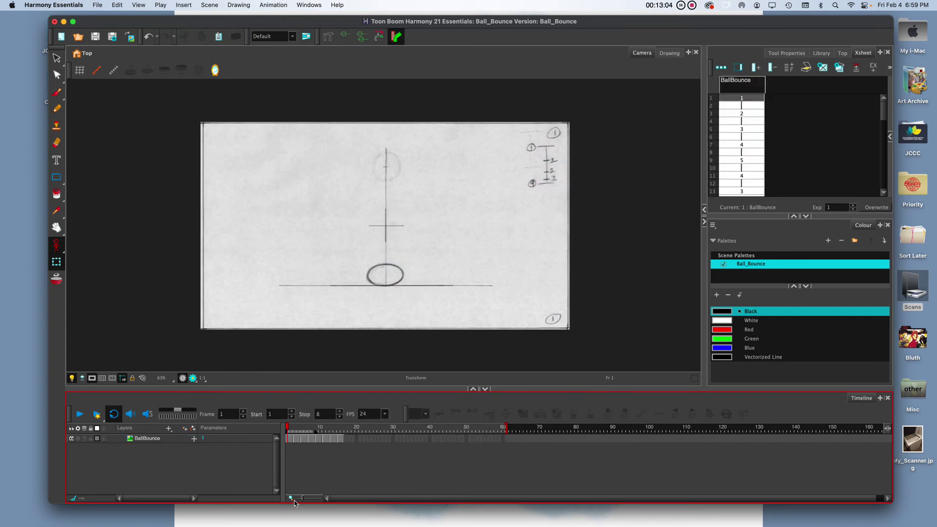
left_click_drag(303, 499, 310, 499)
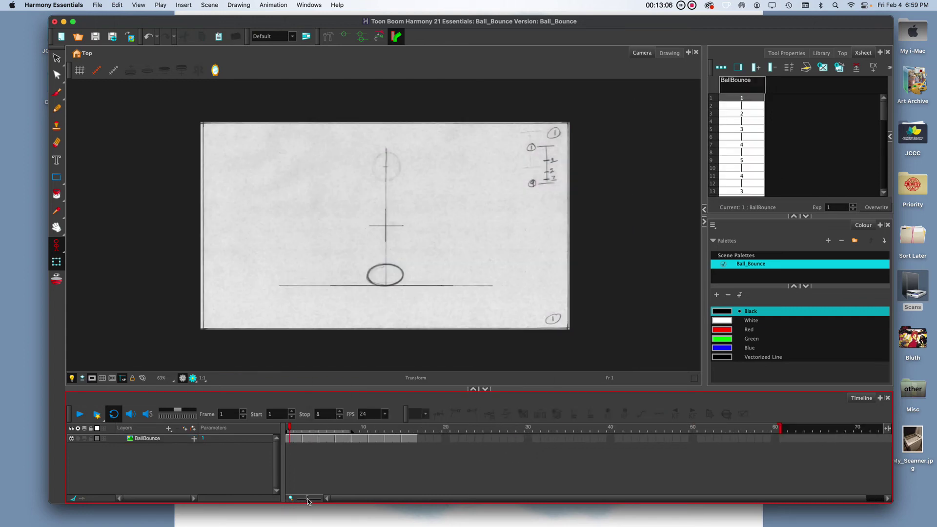
left_click(291, 439)
left_click(298, 440)
left_click(308, 442)
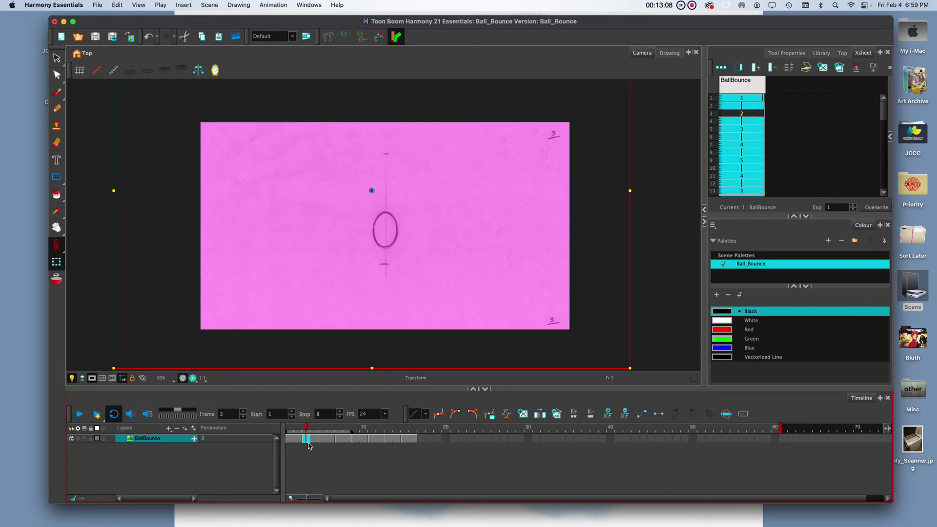
left_click(314, 440)
left_click(365, 473)
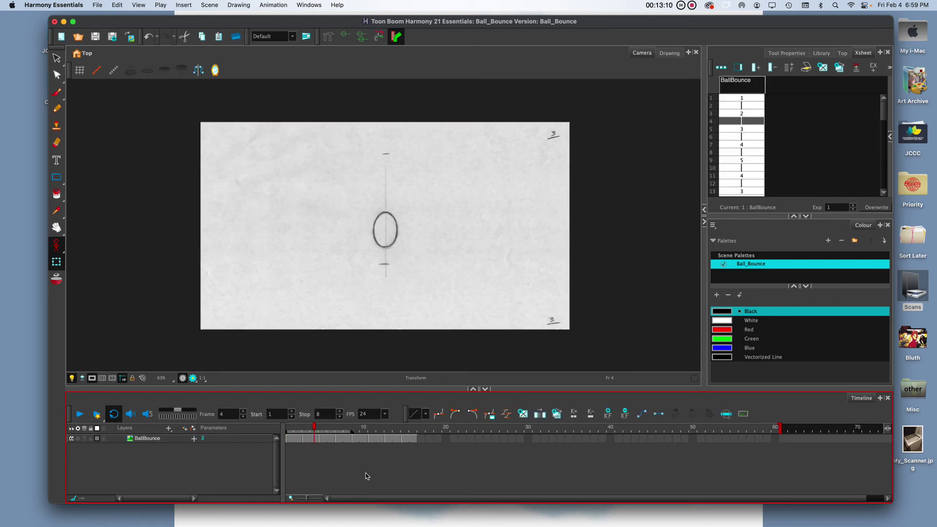
left_click(415, 438)
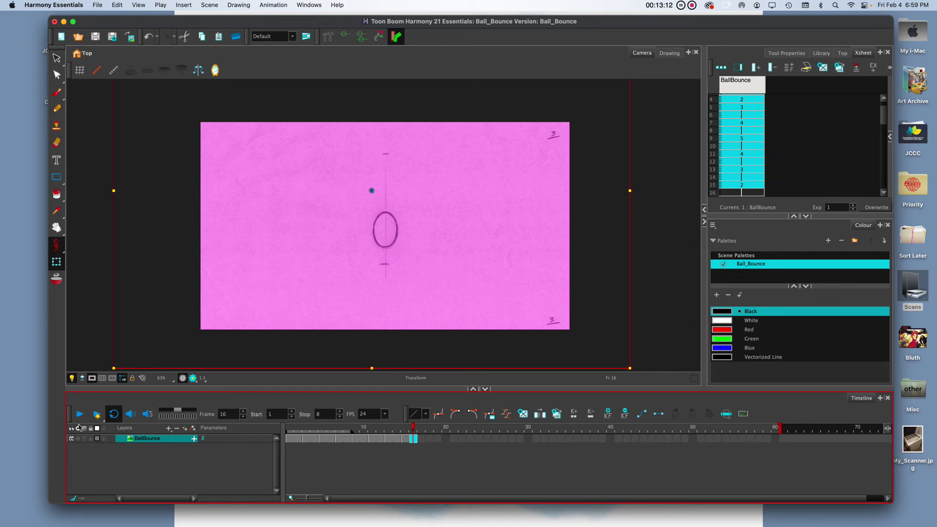
Set playback to stop at frame 16 and play the bounce on a loop
double_click(324, 413)
type("16")
key("Return")
left_click(78, 414)
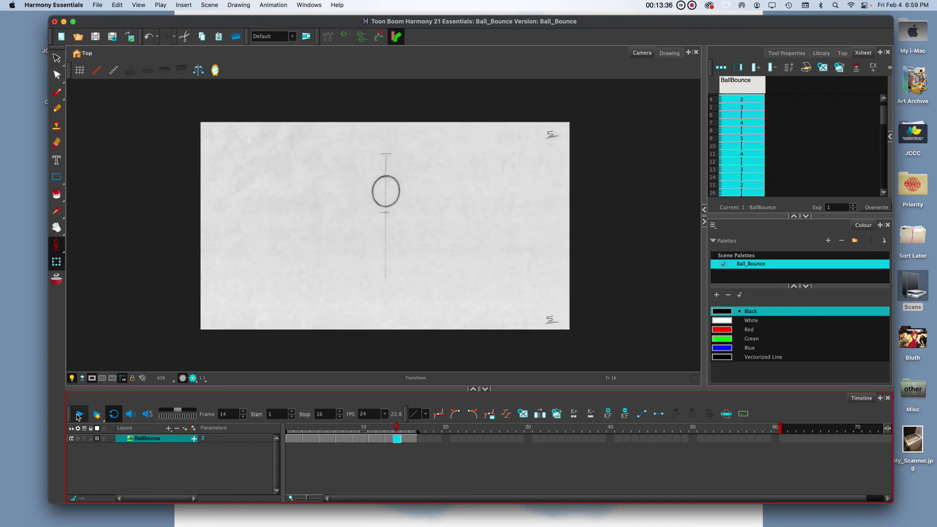
Stop playback and zoom the timeline out to show more frames
left_click(78, 415)
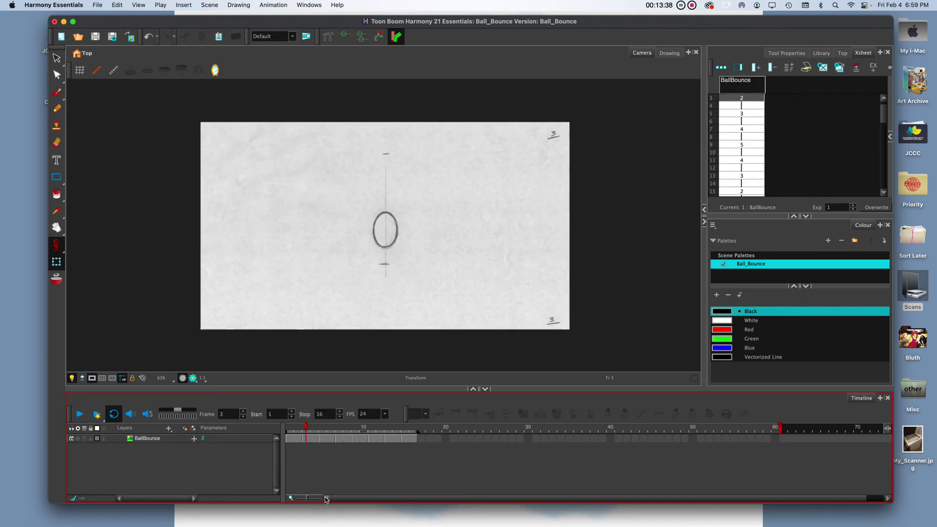
left_click_drag(324, 498, 308, 500)
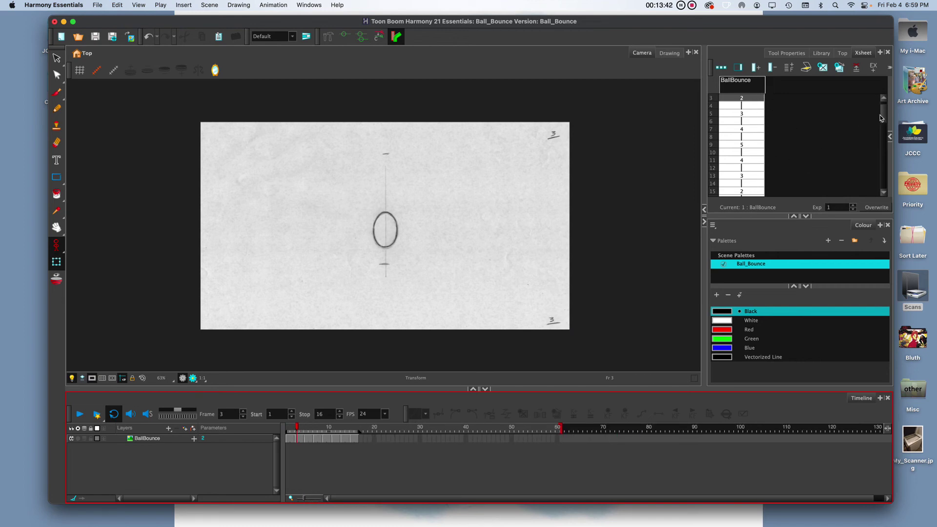
mouse_move(882, 117)
left_mouse_down()
mouse_move(882, 125)
mouse_move(882, 100)
left_mouse_up()
left_click(389, 461)
Create a cycle from BallBounce frames 1–16, extending the layer to about frame 60
left_click(288, 440)
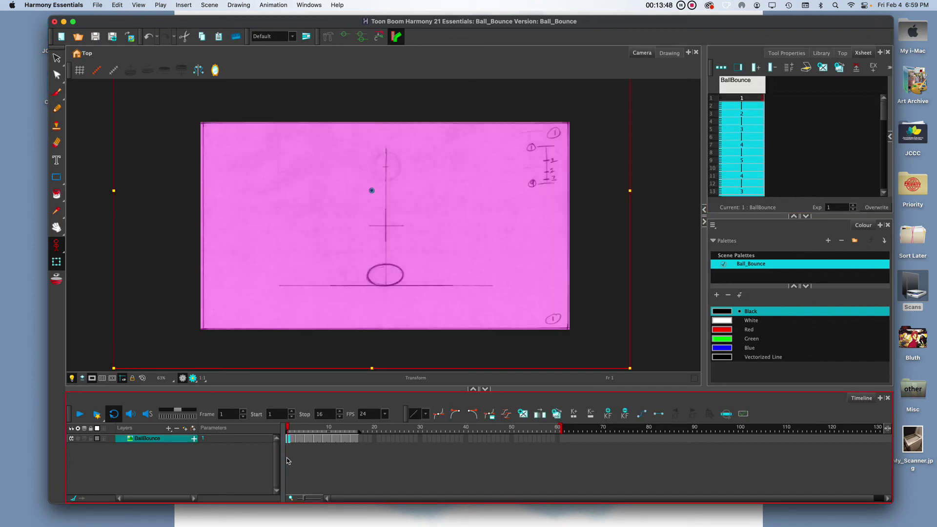
left_click_drag(357, 442, 356, 443)
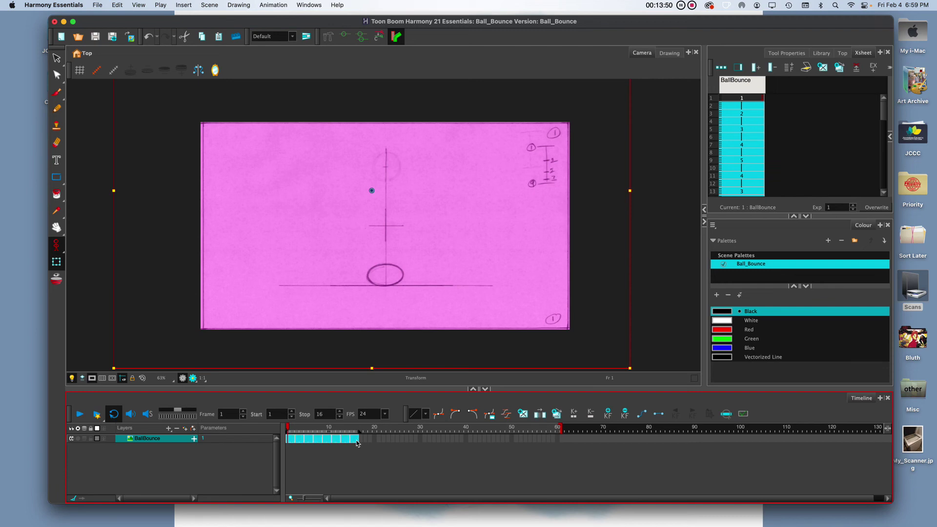
right_click(356, 443)
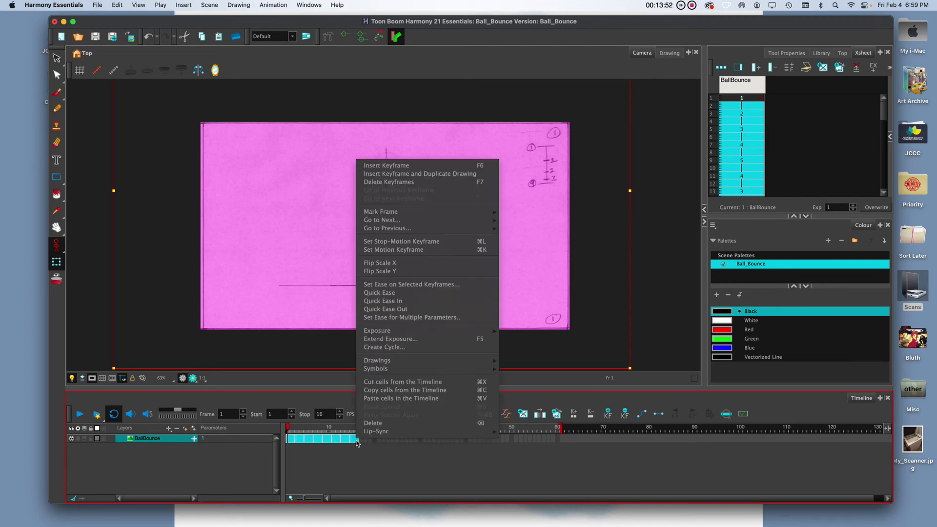
left_click(385, 348)
left_click_drag(493, 248, 443, 253)
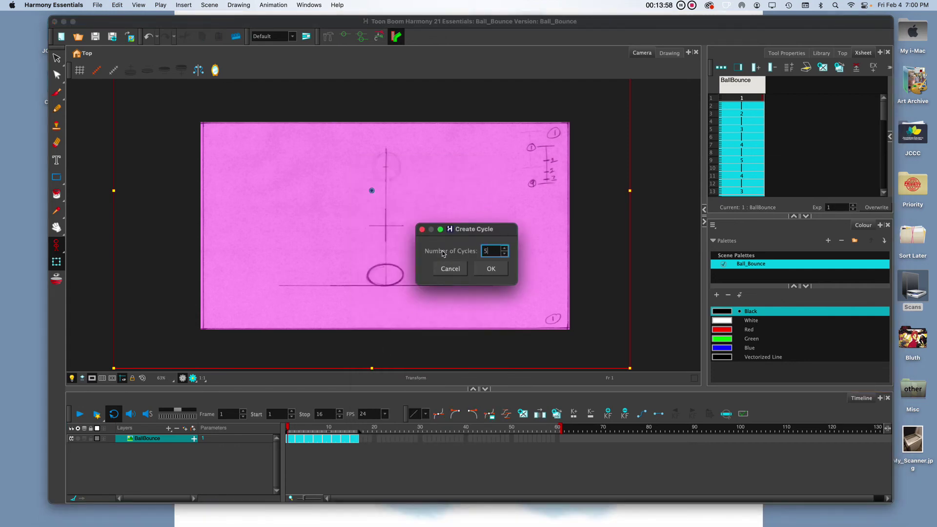
left_click(489, 268)
left_click(361, 482)
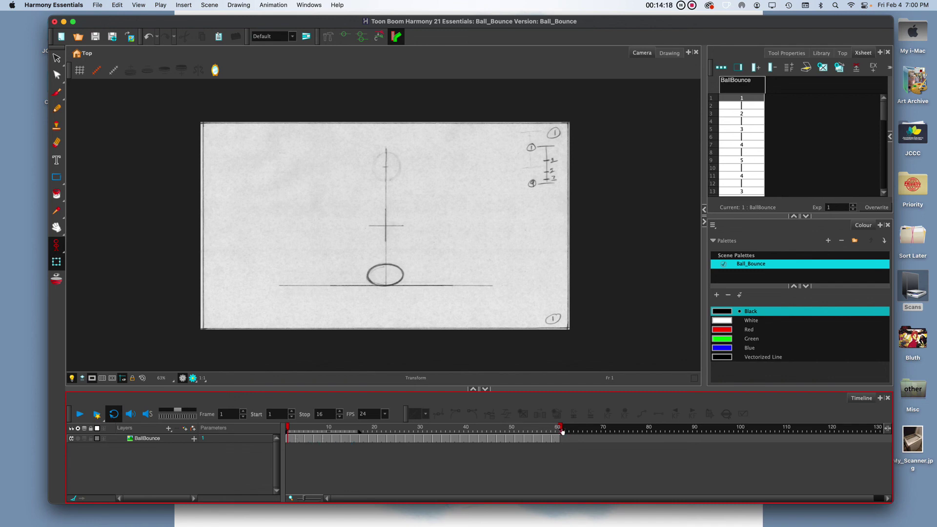
Extend the BallBounce exposure to frame 80 and end the scene there
left_click_drag(562, 431, 793, 437)
left_click(649, 439)
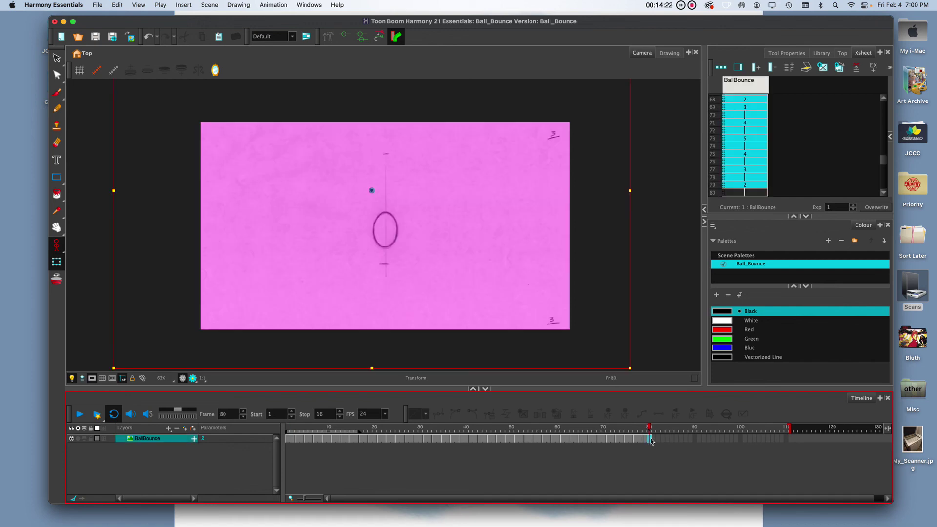
left_click_drag(790, 430, 655, 441)
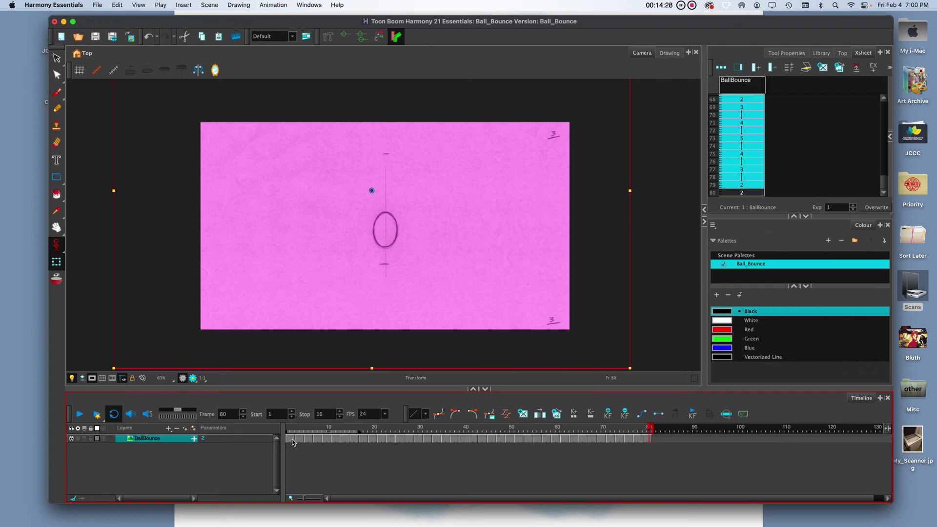
Set playback to stop at frame 80 and play the full 80-frame animation
double_click(318, 414)
type("80")
key("Return")
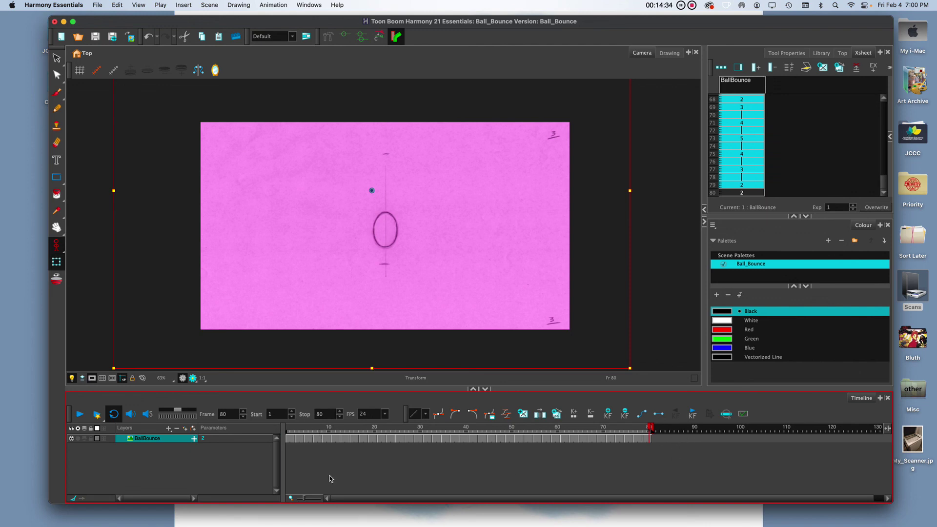
left_click(81, 414)
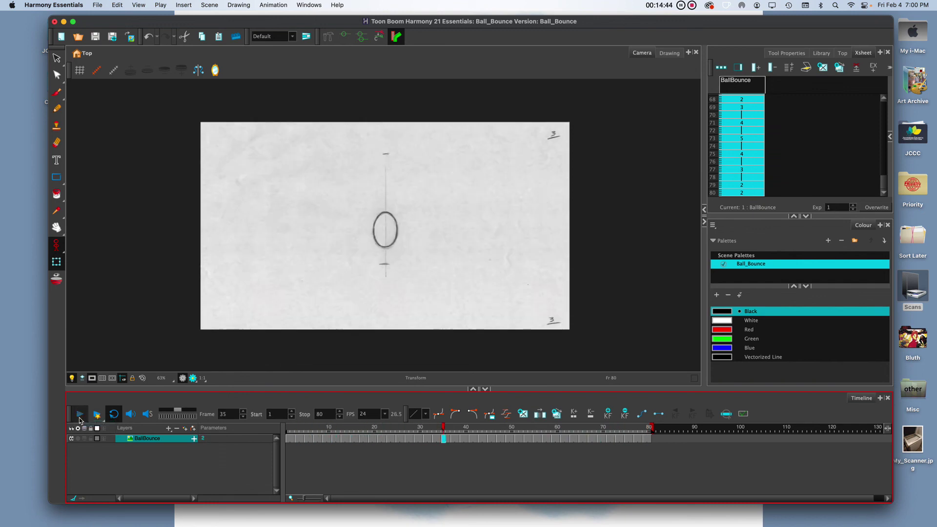
left_click(80, 415)
Export the movie as H.264/MPEG-4 (*.mov) with Export Range set to All
left_click(56, 58)
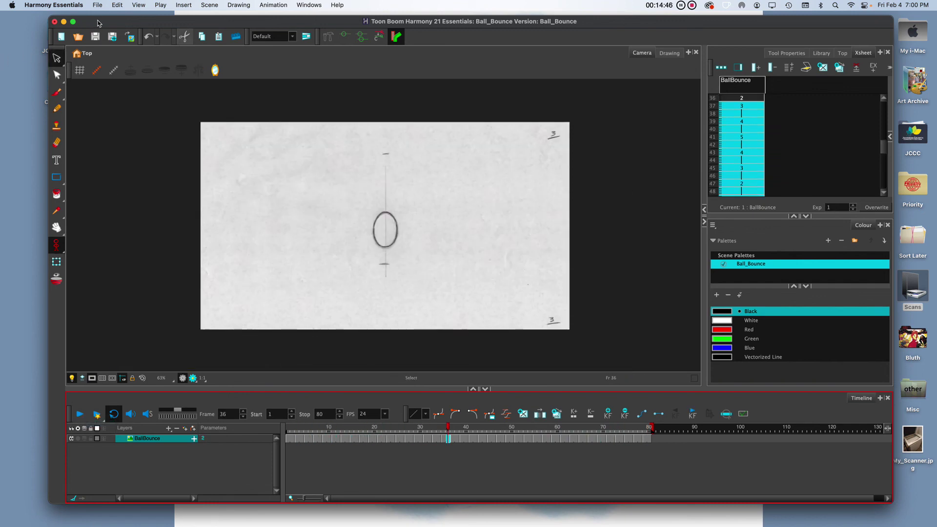
left_click(104, 7)
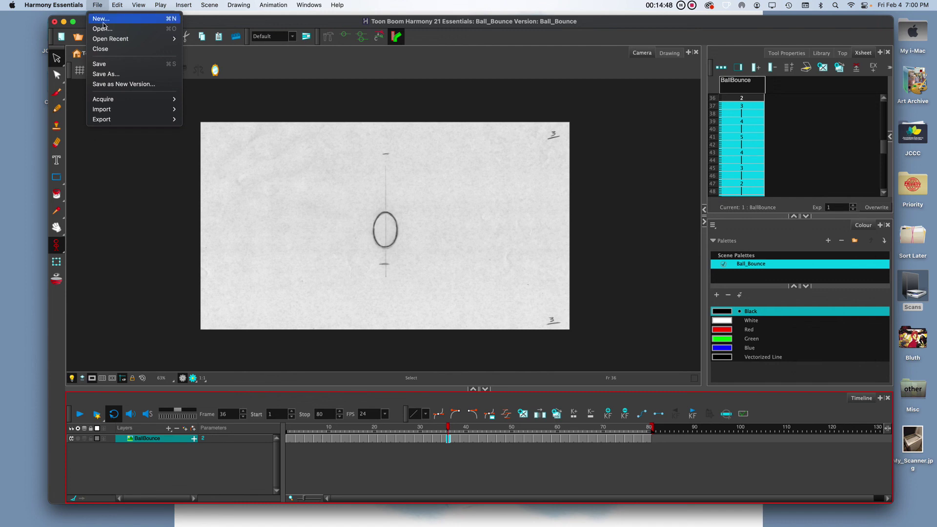
mouse_move(149, 120)
left_click(203, 129)
left_click_drag(422, 59, 571, 95)
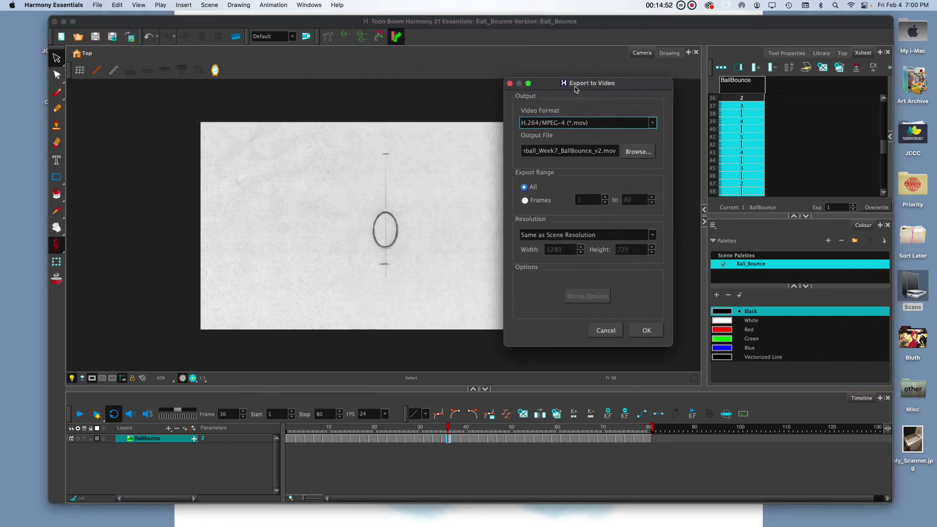
left_click(653, 125)
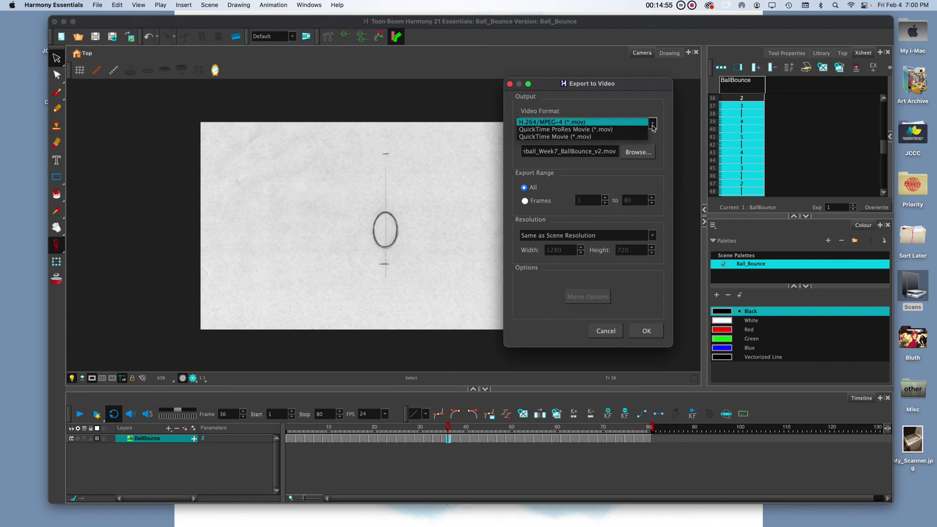
left_click(590, 124)
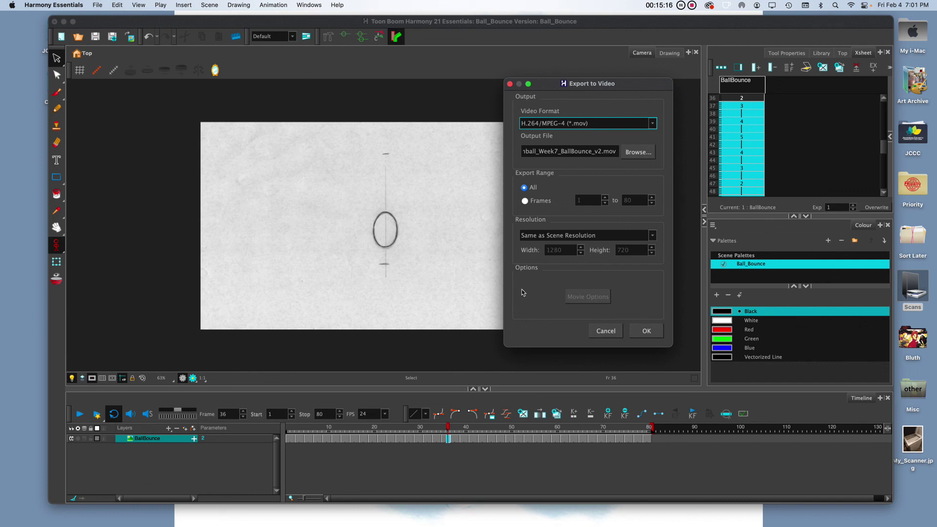
left_click(526, 202)
left_click(525, 189)
left_click(645, 331)
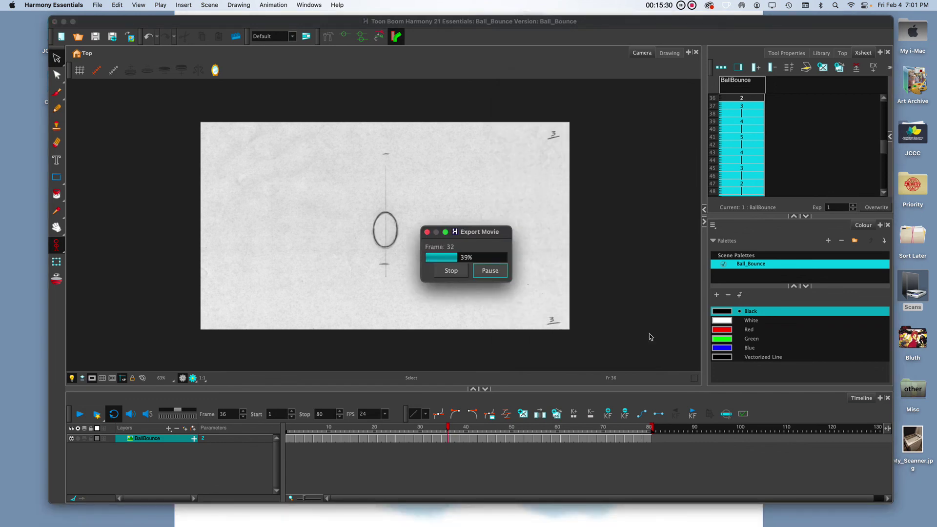
Hide Harmony and check the exported .mov file's info (1280×720, H.264) in Finder
left_click(64, 21)
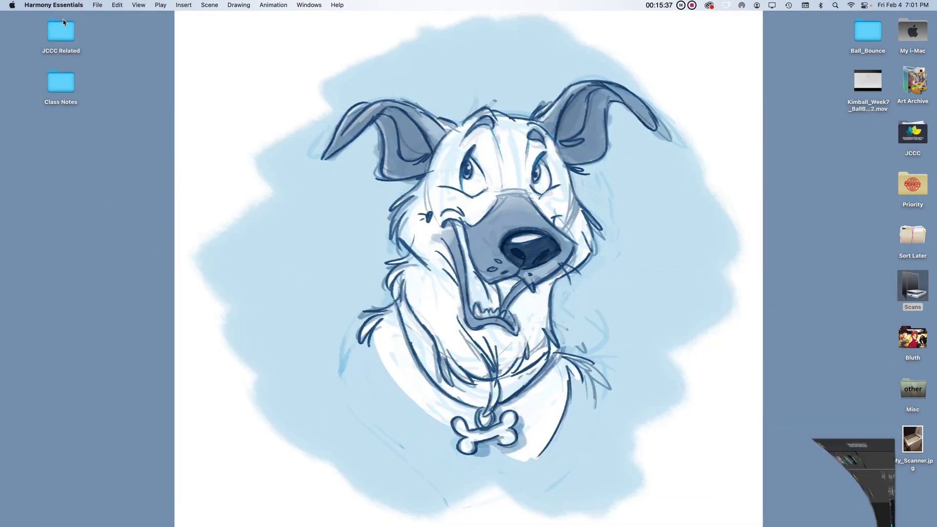
right_click(872, 111)
left_click(748, 160)
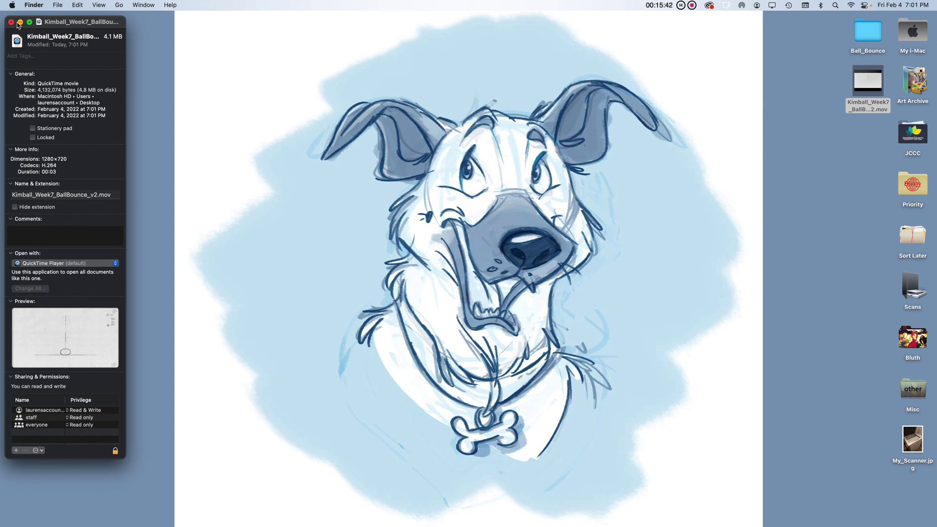
left_click(11, 22)
right_click(857, 80)
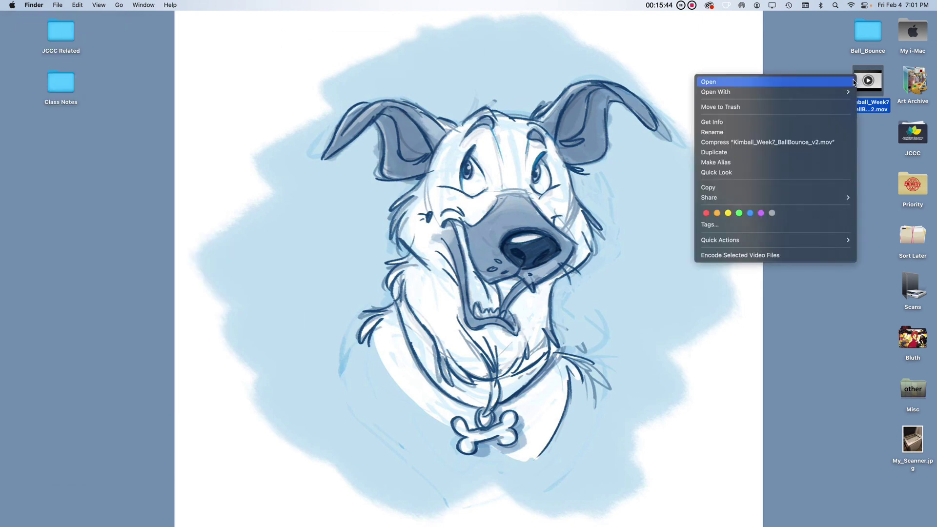
Open the exported movie in QuickTime Player, play it, and scrub through the ball frames
mouse_move(841, 93)
left_click(653, 92)
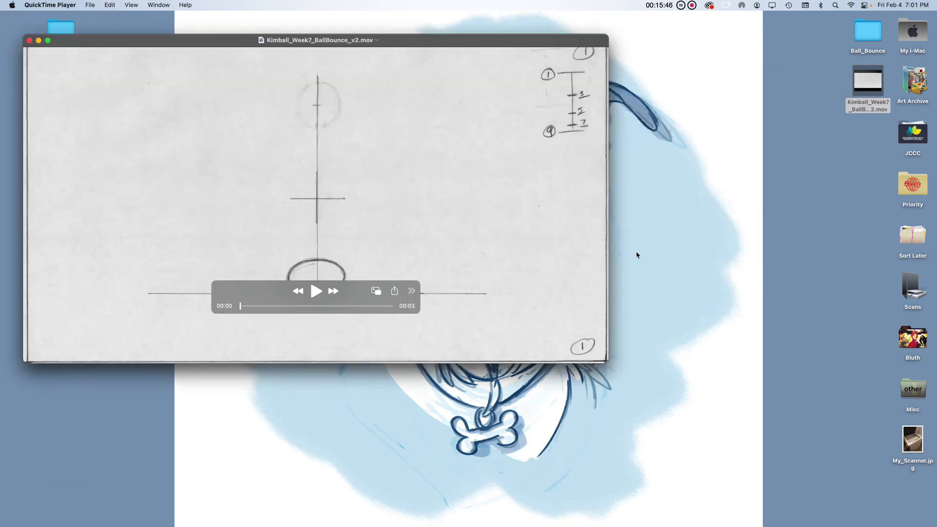
left_click(317, 292)
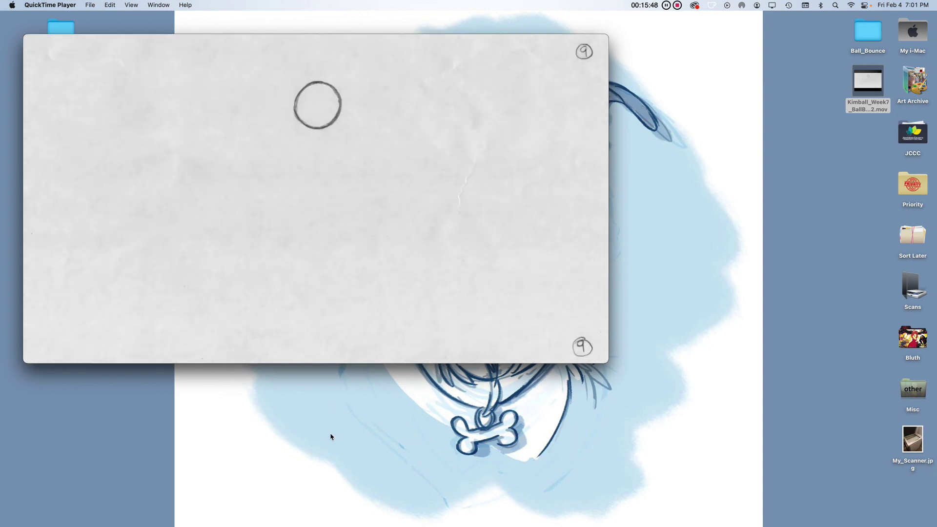
left_click_drag(283, 43, 725, 275)
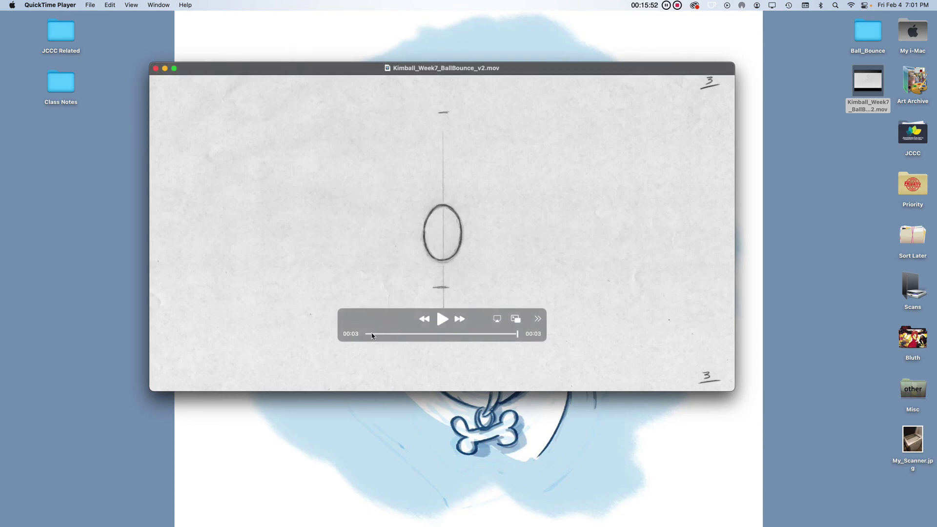
left_click_drag(372, 335, 533, 335)
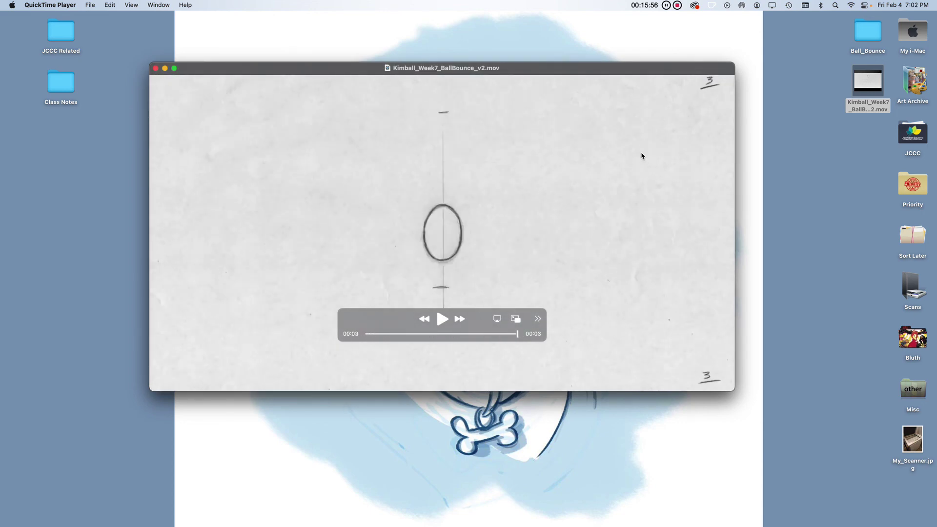